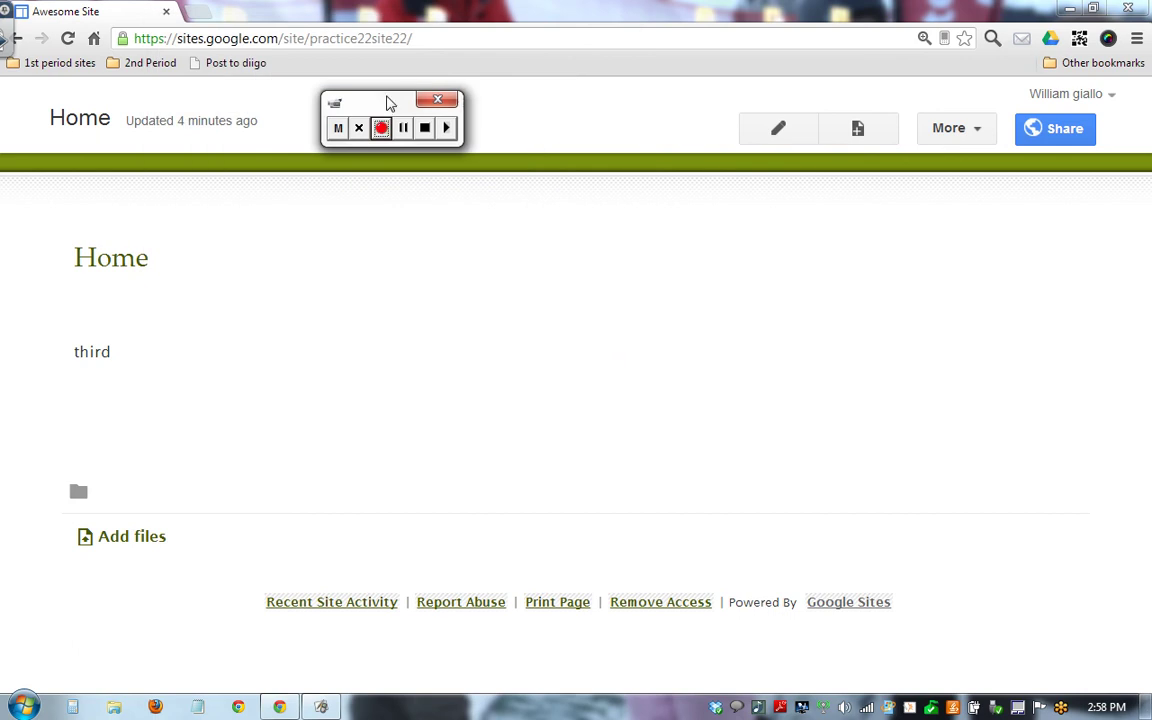
Start creating a new page in the Awesome Site.
{"action": "left_click_drag", "start_coordinate": [390, 103], "coordinate": [380, 101]}
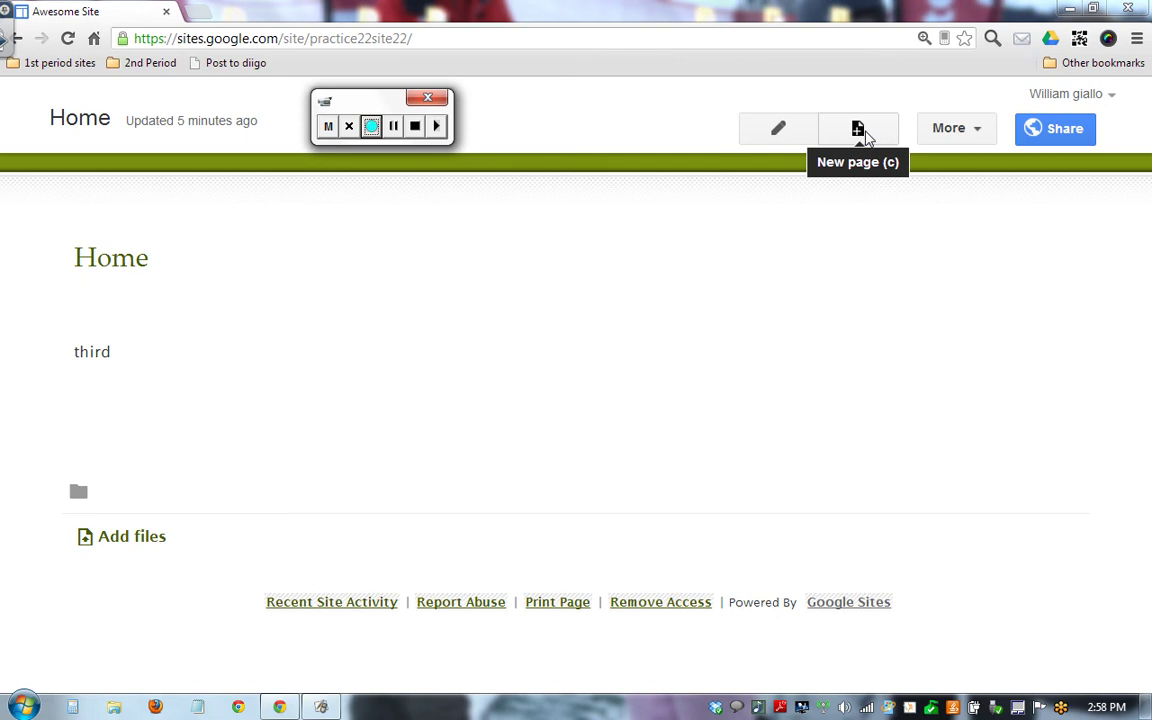
{"action": "left_click", "coordinate": [860, 131]}
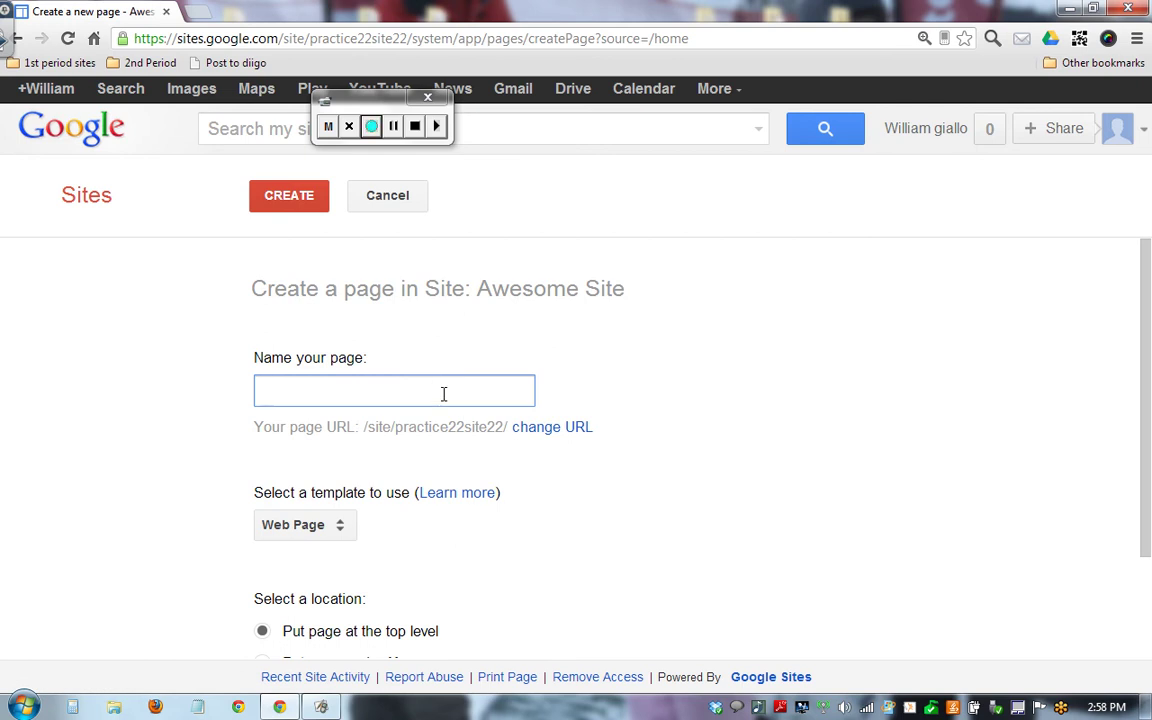
{"action": "type", "text": "Standard 1"}
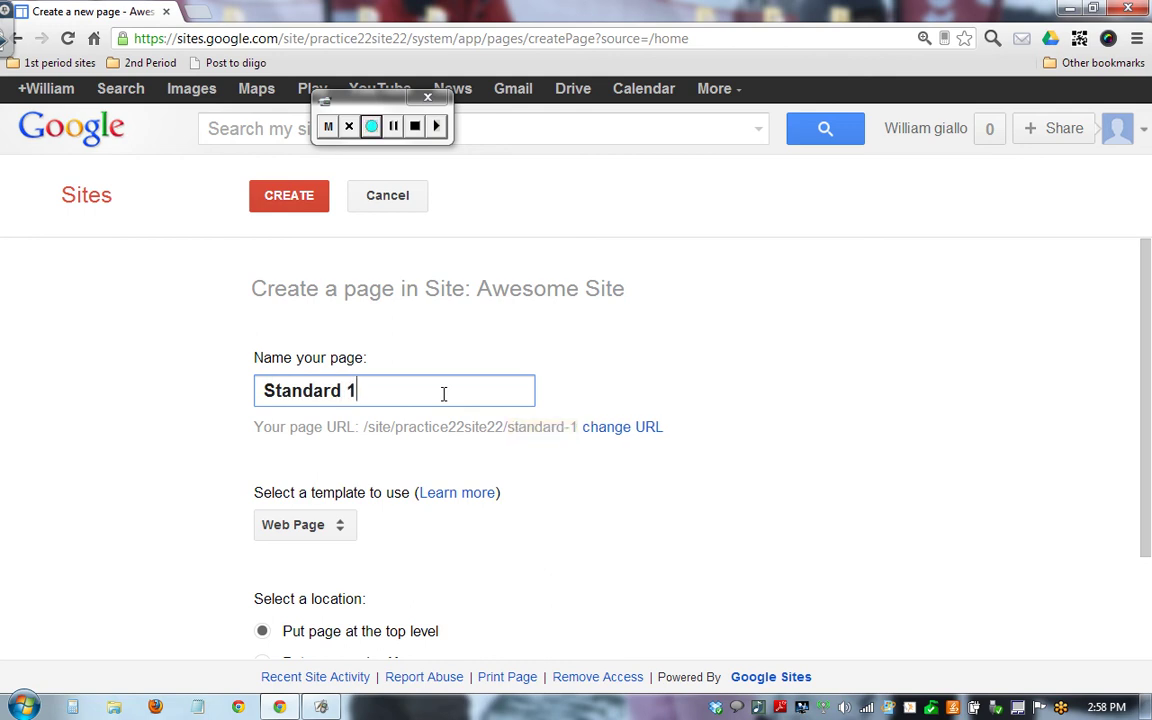
{"action": "key", "text": "BackSpace"}
{"action": "key", "text": "BackSpace"}
{"action": "key", "text": "BackSpace"}
{"action": "key", "text": "BackSpace"}
{"action": "key", "text": "BackSpace"}
{"action": "key", "text": "BackSpace"}
{"action": "key", "text": "BackSpace"}
{"action": "key", "text": "BackSpace"}
{"action": "key", "text": "BackSpace"}
{"action": "key", "text": "BackSpace"}
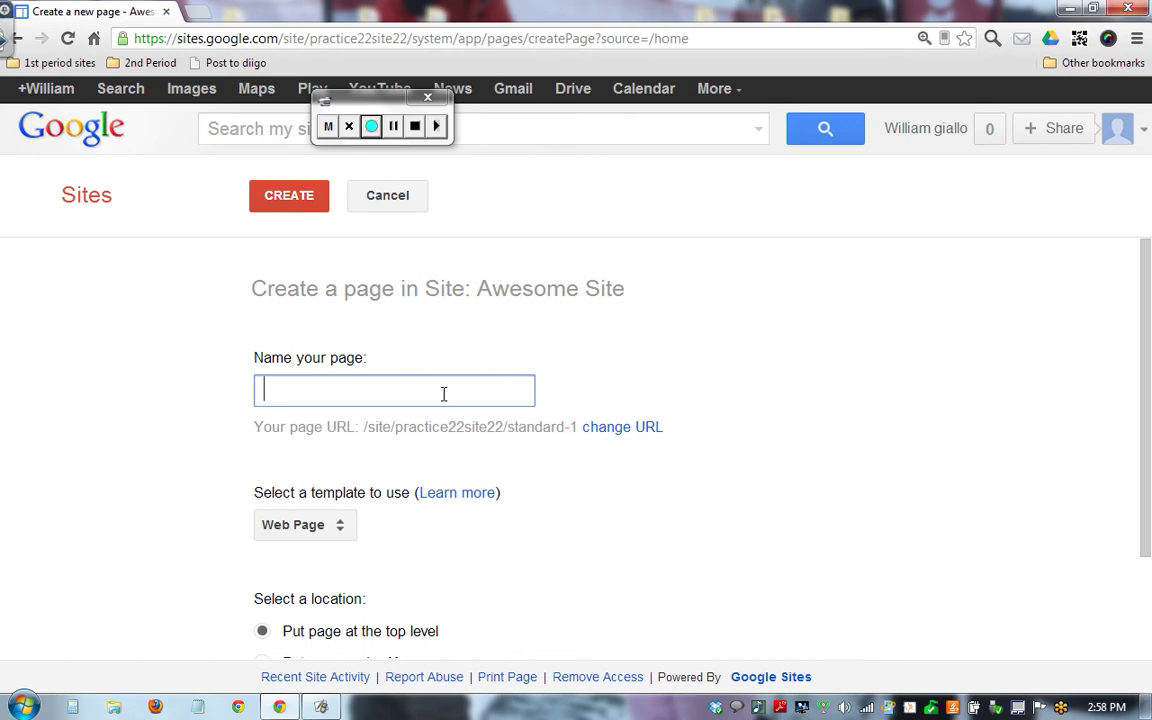
Name the new page "Newtons Laws".
{"action": "type", "text": "newt"}
{"action": "key", "text": "BackSpace"}
{"action": "key", "text": "BackSpace"}
{"action": "key", "text": "BackSpace"}
{"action": "key", "text": "BackSpace"}
{"action": "type", "text": "N"}
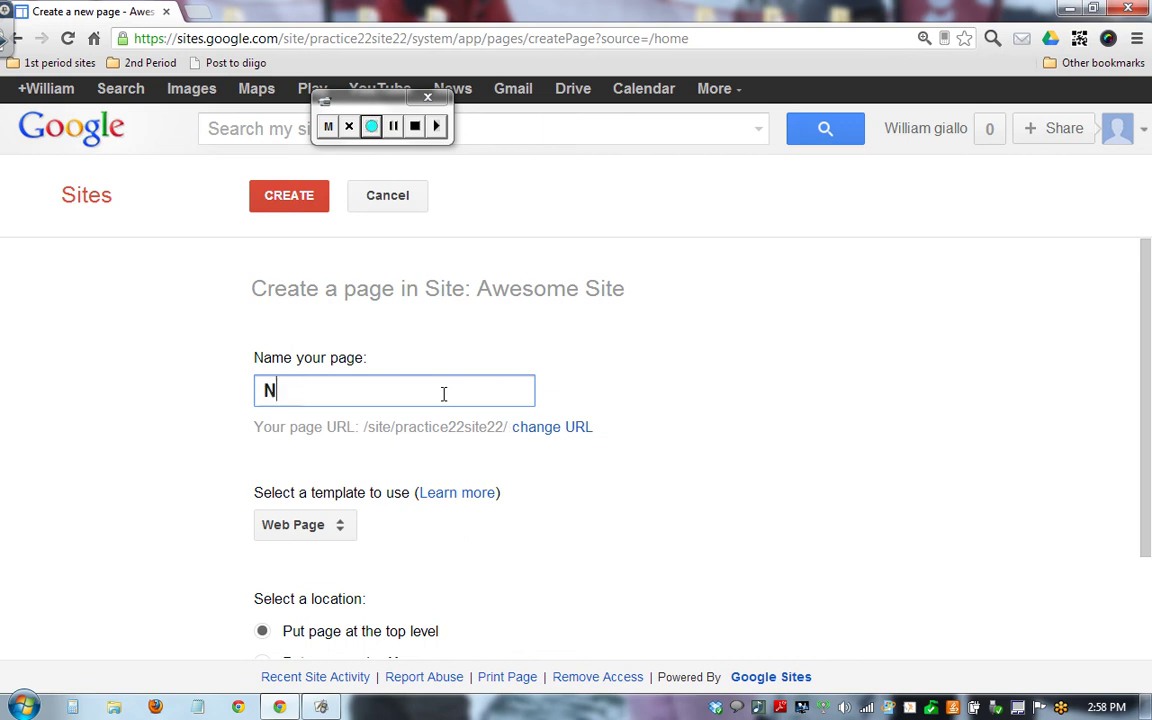
{"action": "type", "text": "ewtons Laws"}
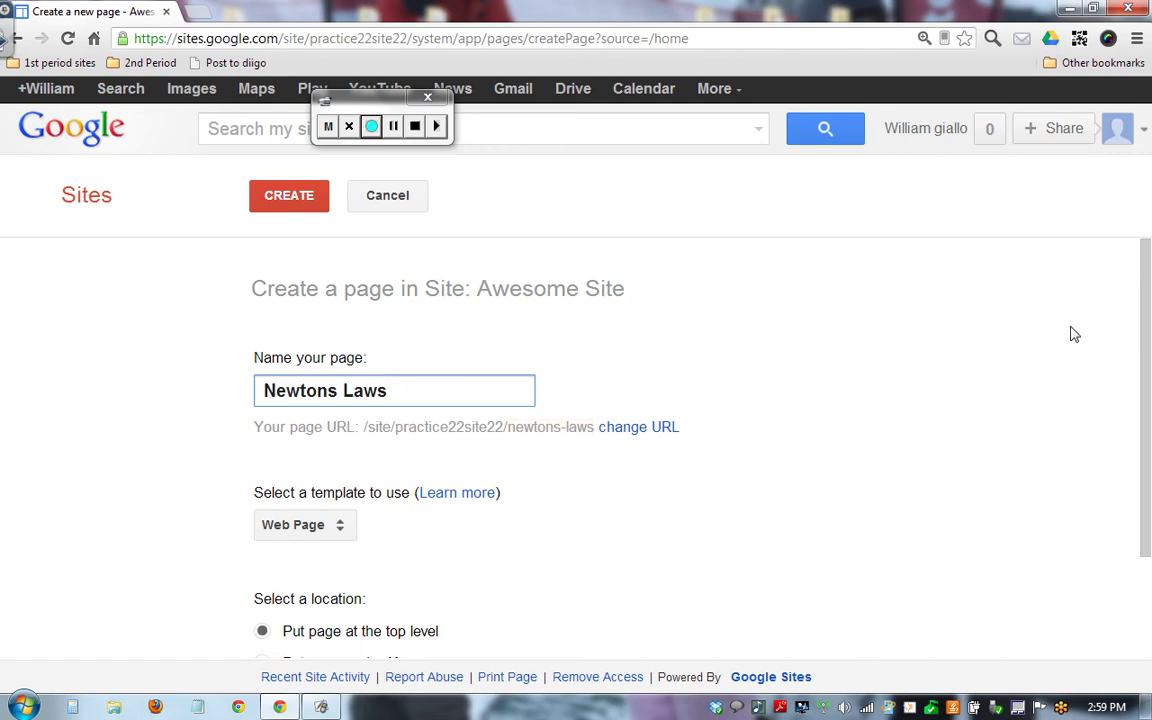
Create the page with the Web Page template, placed at the top level of the site.
{"action": "scroll", "coordinate": [1143, 323], "scroll_direction": "down", "scroll_amount": 1}
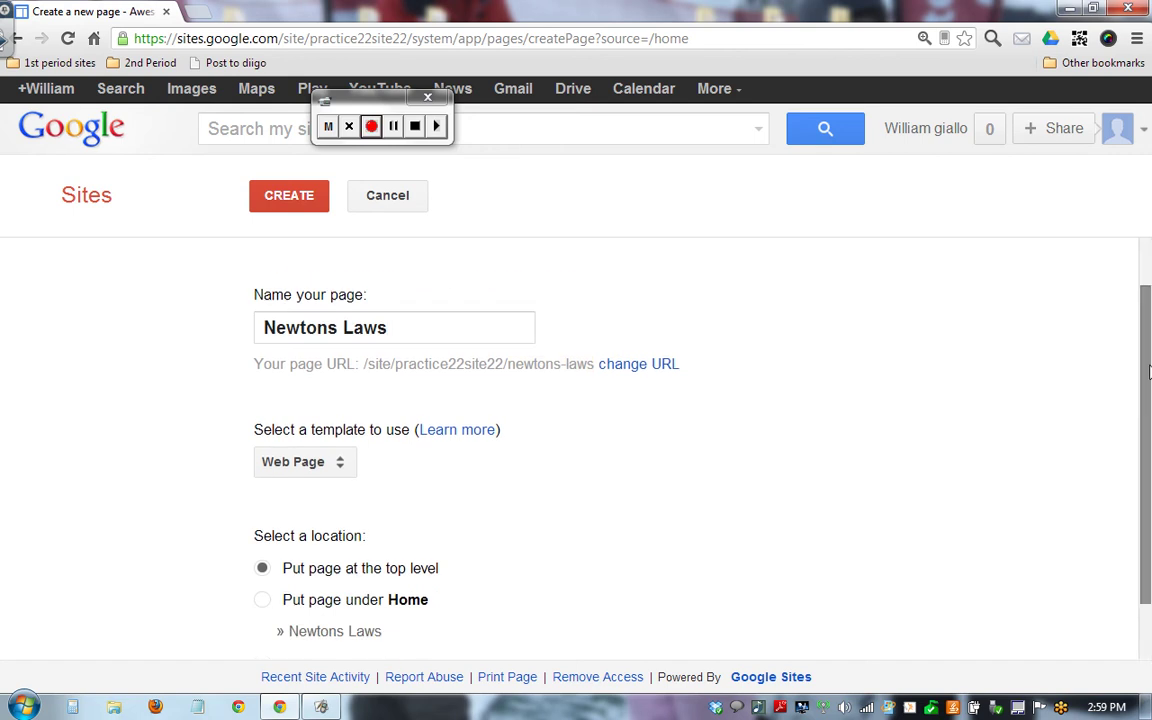
{"action": "left_click", "coordinate": [345, 463]}
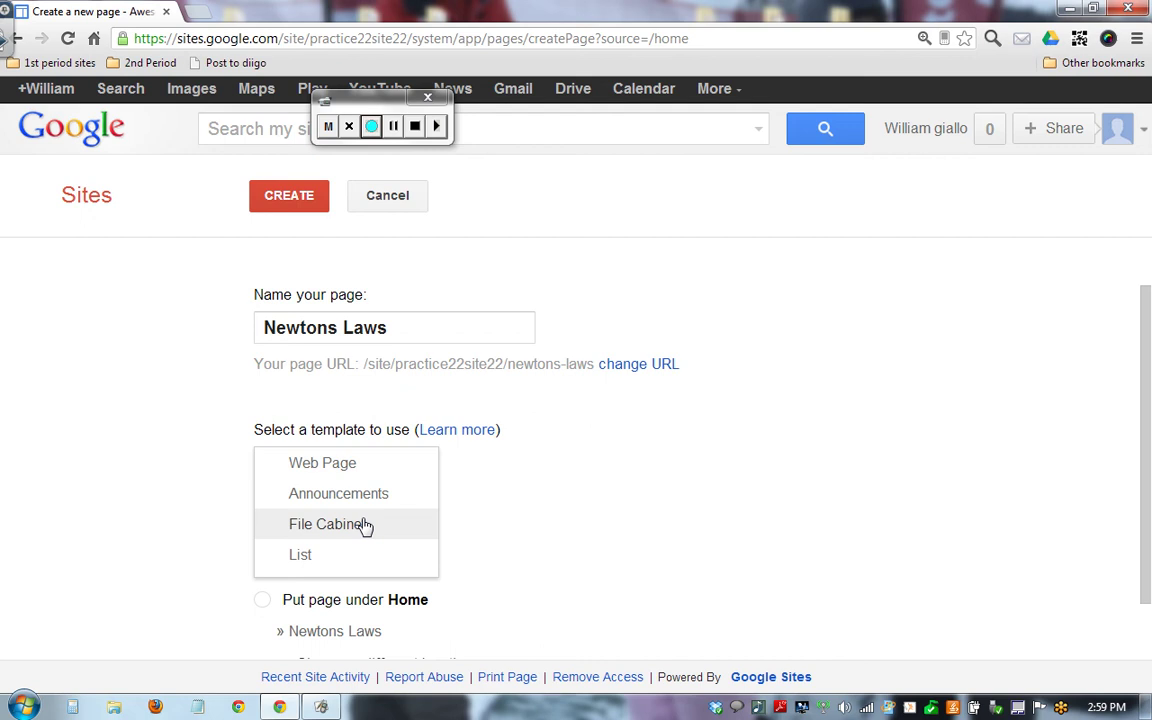
{"action": "left_click", "coordinate": [779, 527]}
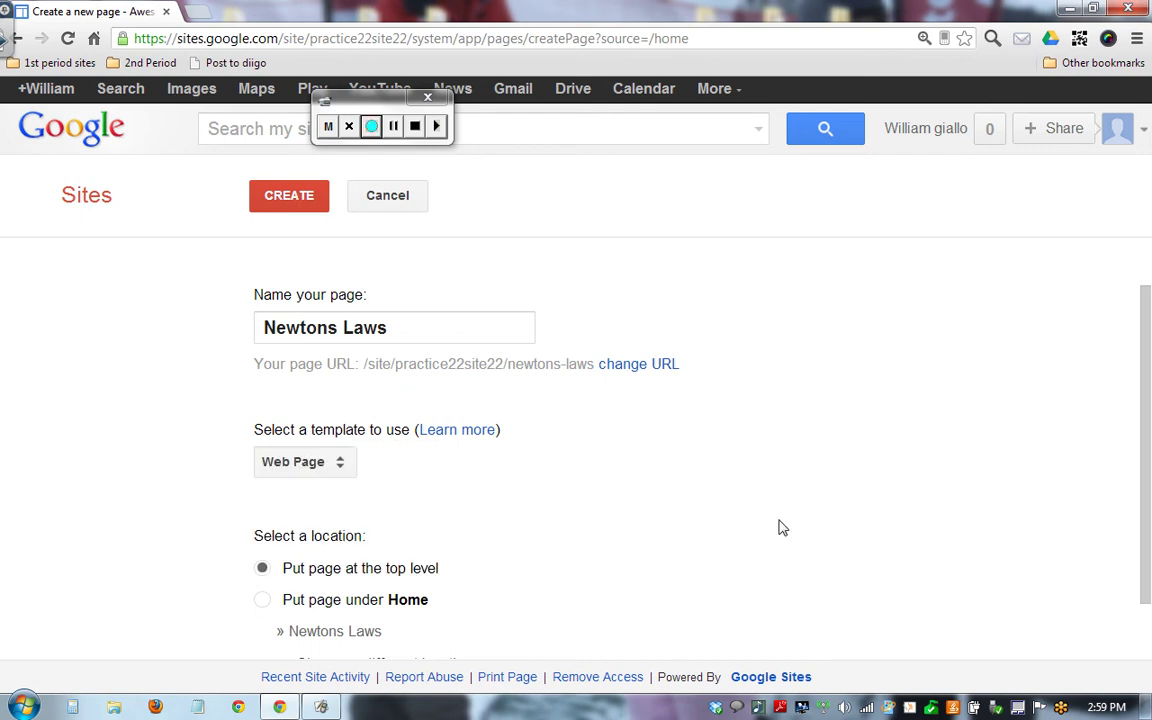
{"action": "left_click_drag", "start_coordinate": [1147, 408], "coordinate": [1147, 463]}
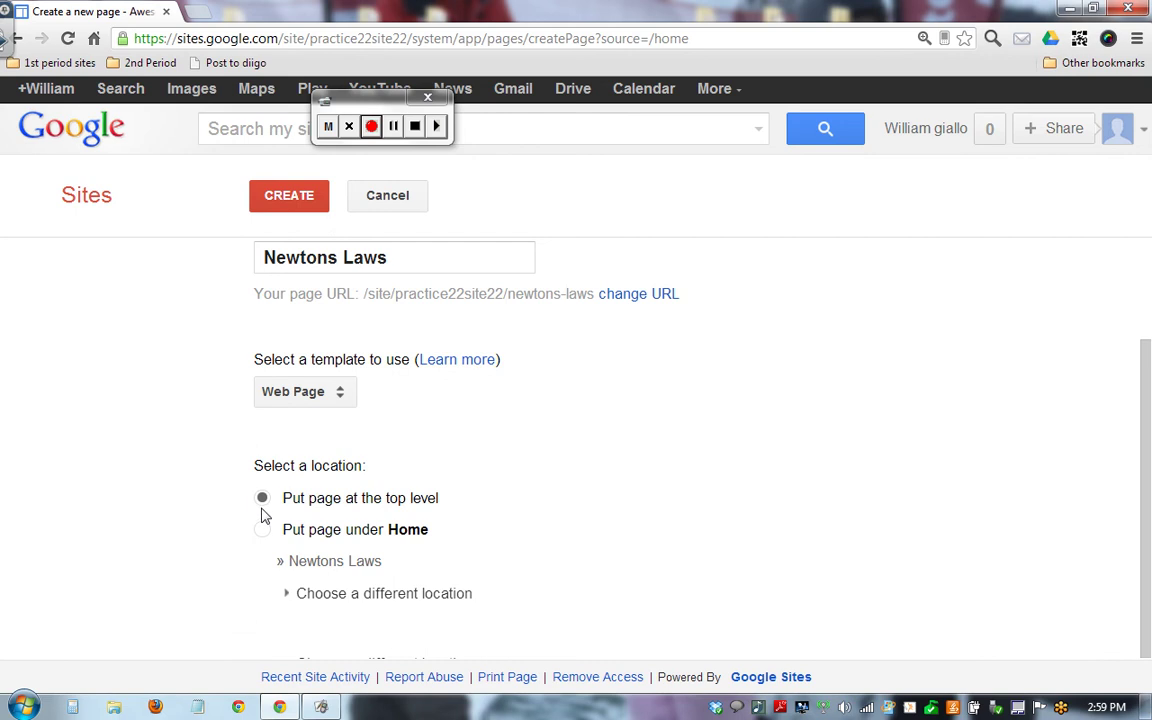
{"action": "left_click", "coordinate": [263, 503]}
{"action": "left_click_drag", "start_coordinate": [1144, 345], "coordinate": [1148, 235]}
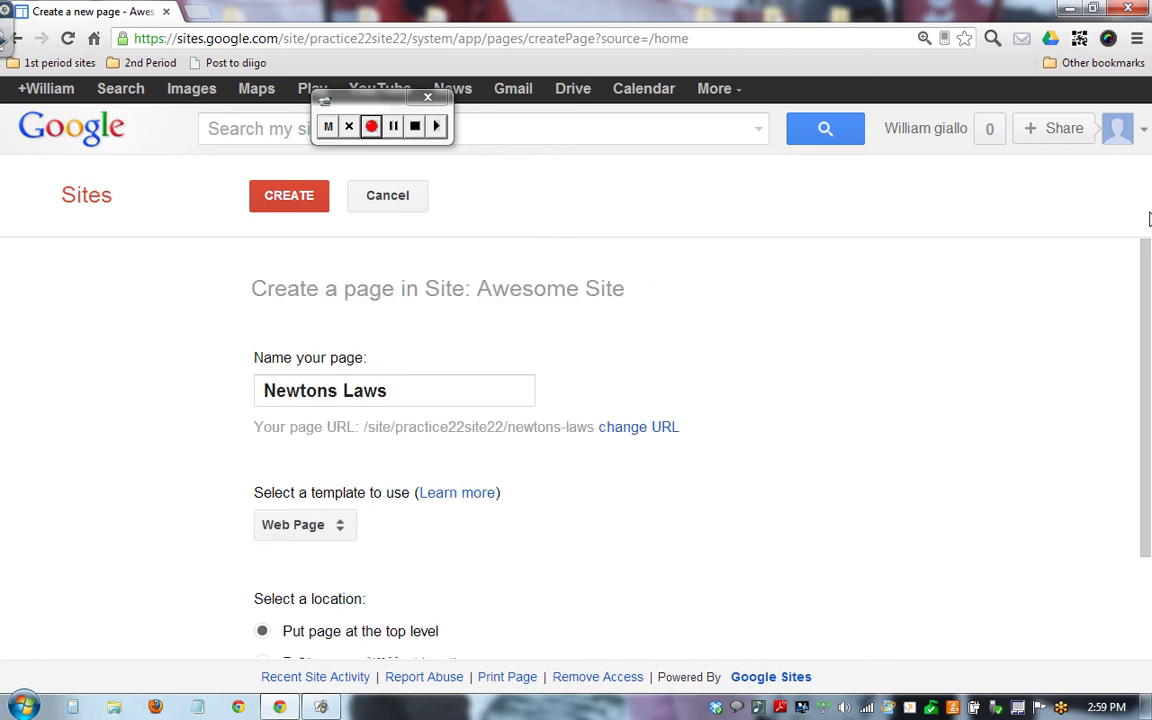
{"action": "left_click", "coordinate": [280, 200]}
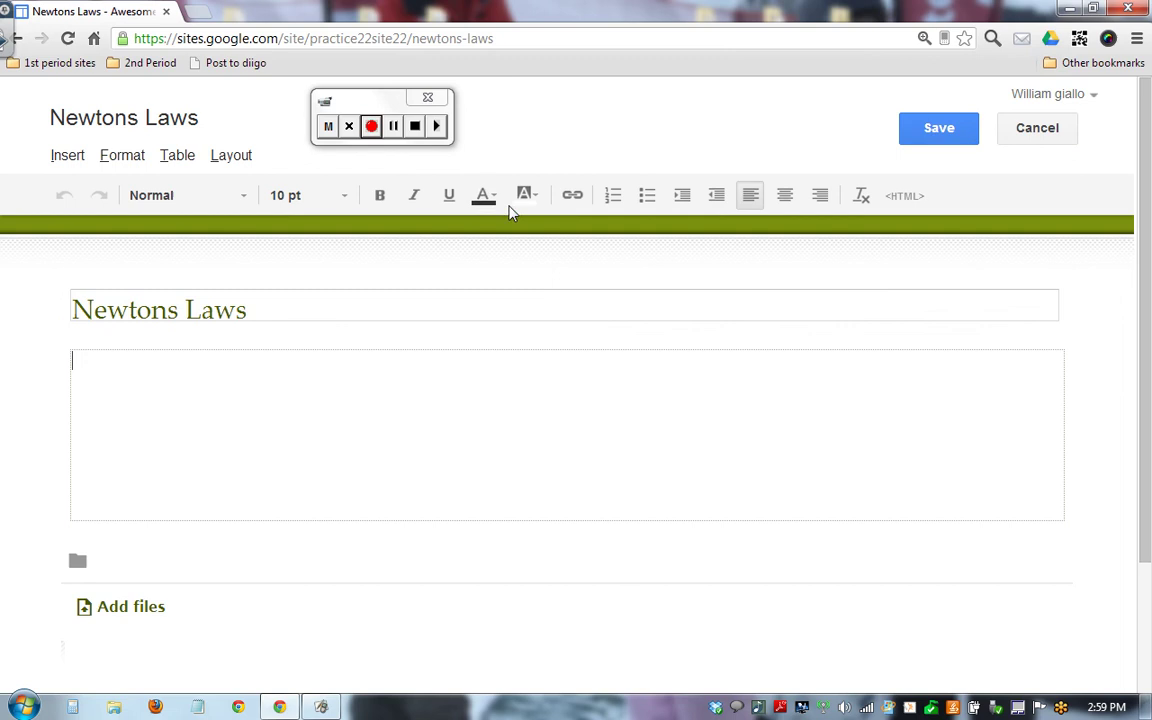
Apply the Two column layout with header and footer sections to the Newtons Laws page.
{"action": "left_click", "coordinate": [216, 160]}
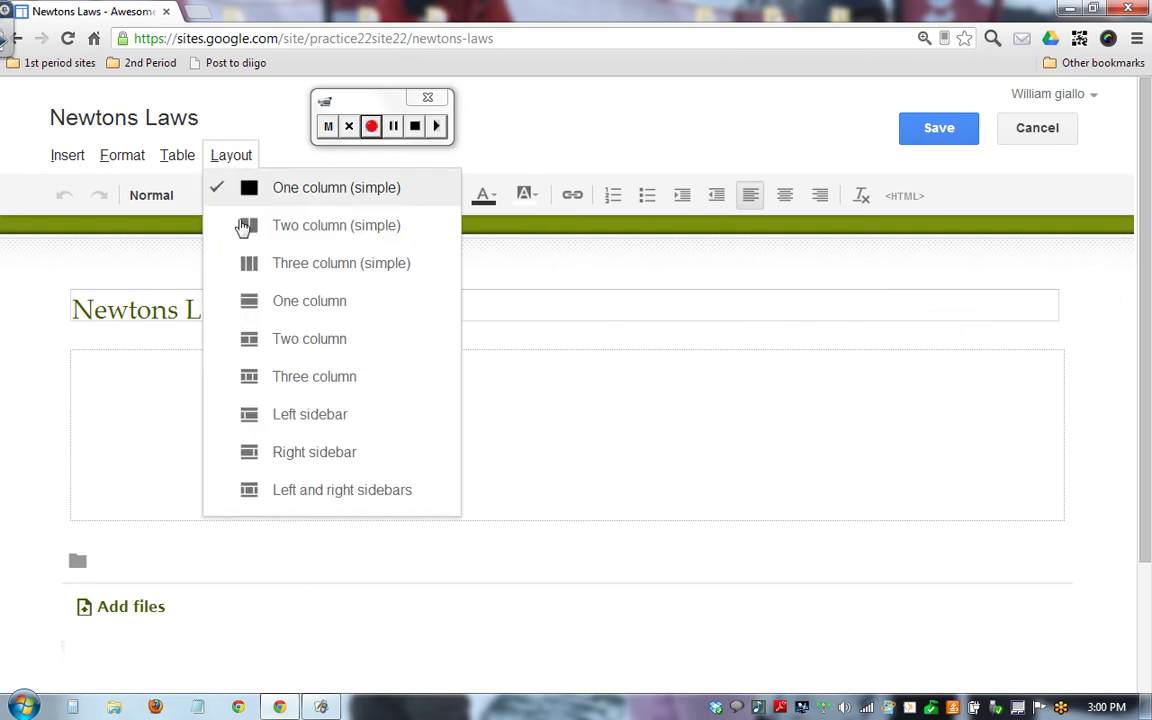
{"action": "left_click", "coordinate": [277, 339]}
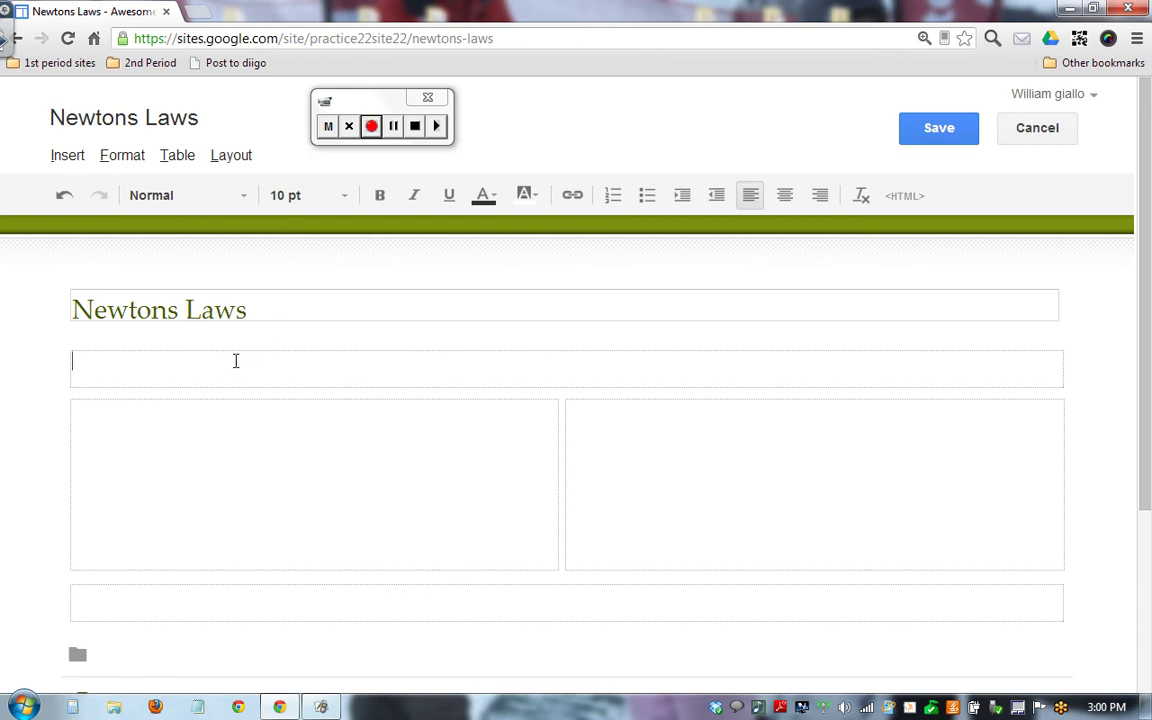
{"action": "left_click", "coordinate": [236, 361]}
{"action": "left_click", "coordinate": [224, 403]}
Enter "Overview", "content ideas" and "other stuff" as spaced lines in the full-width section above the columns.
{"action": "left_click", "coordinate": [219, 355]}
{"action": "type", "text": "Overview"}
{"action": "key", "text": "Return"}
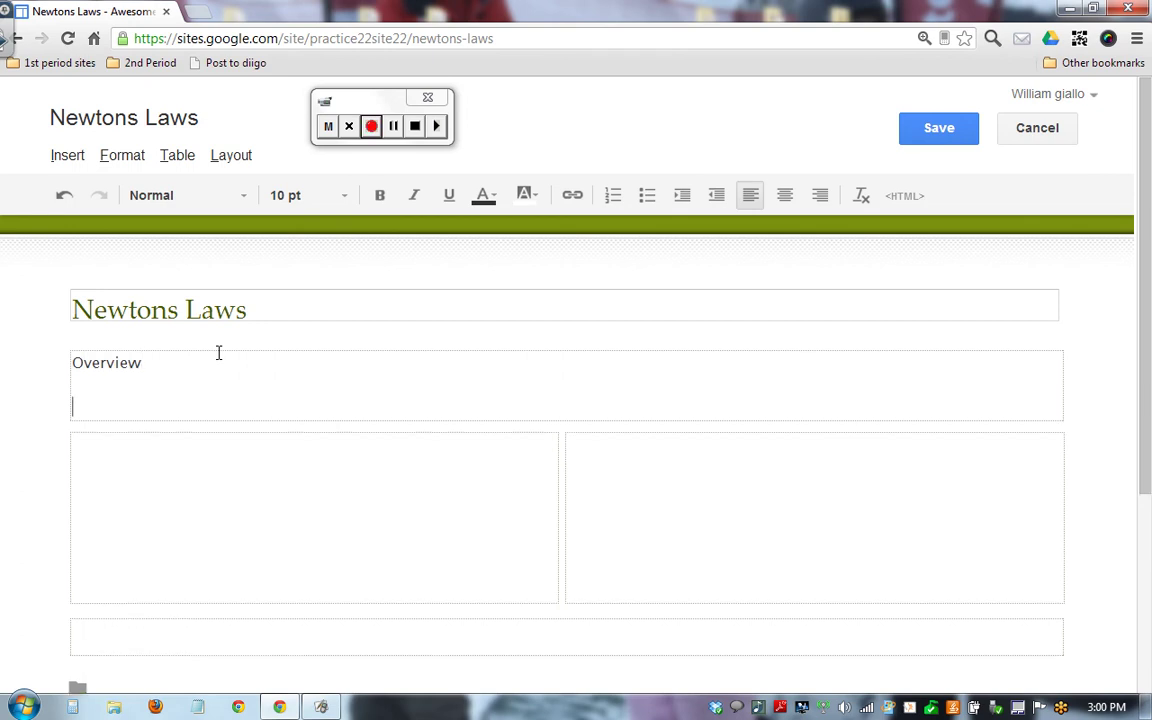
{"action": "type", "text": "content ideas"}
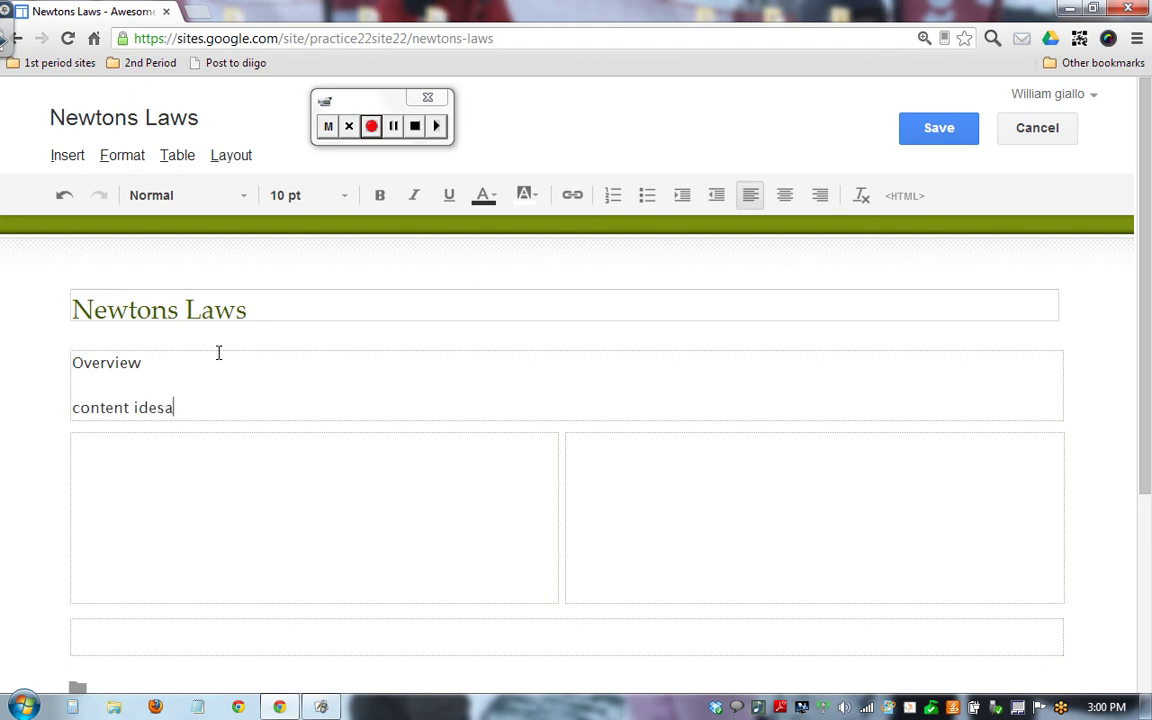
{"action": "key", "text": "BackSpace"}
{"action": "key", "text": "BackSpace"}
{"action": "type", "text": "as"}
{"action": "key", "text": "Return"}
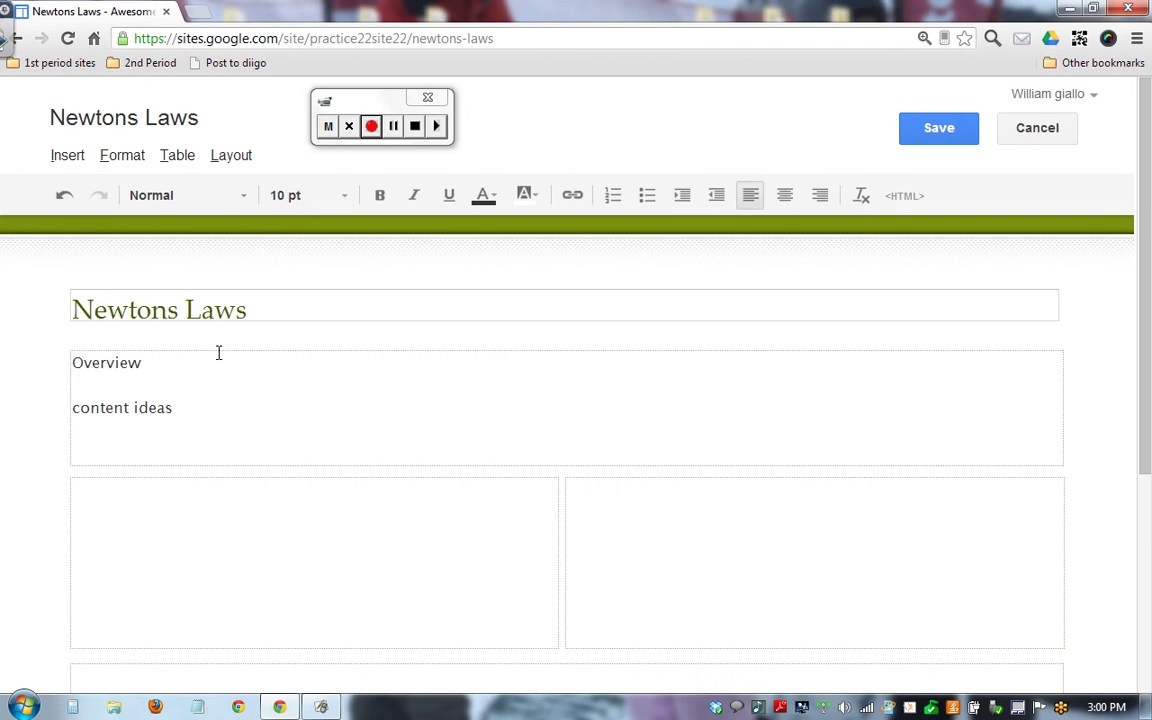
{"action": "type", "text": "other stuff"}
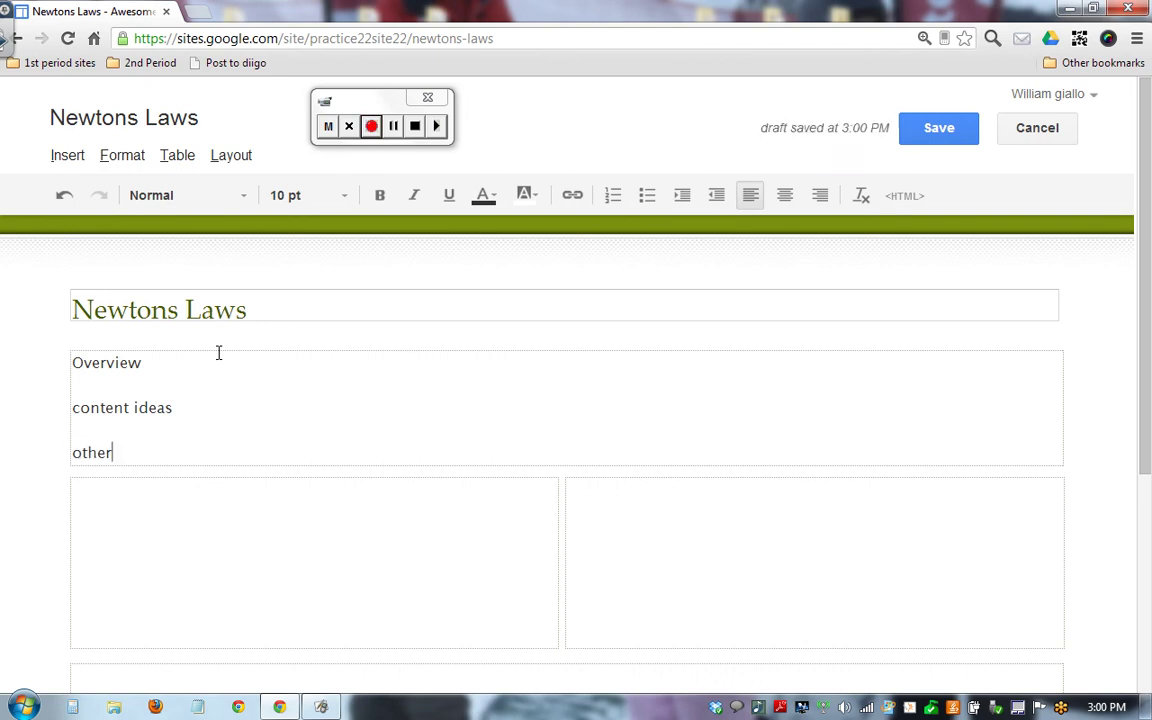
List "1. Newtons 1st", "2. newton's 2nd" and "3 newtons 3rd laaw" on spaced lines in the page's left column.
{"action": "left_click", "coordinate": [233, 530]}
{"action": "type", "text": "1. Ne"}
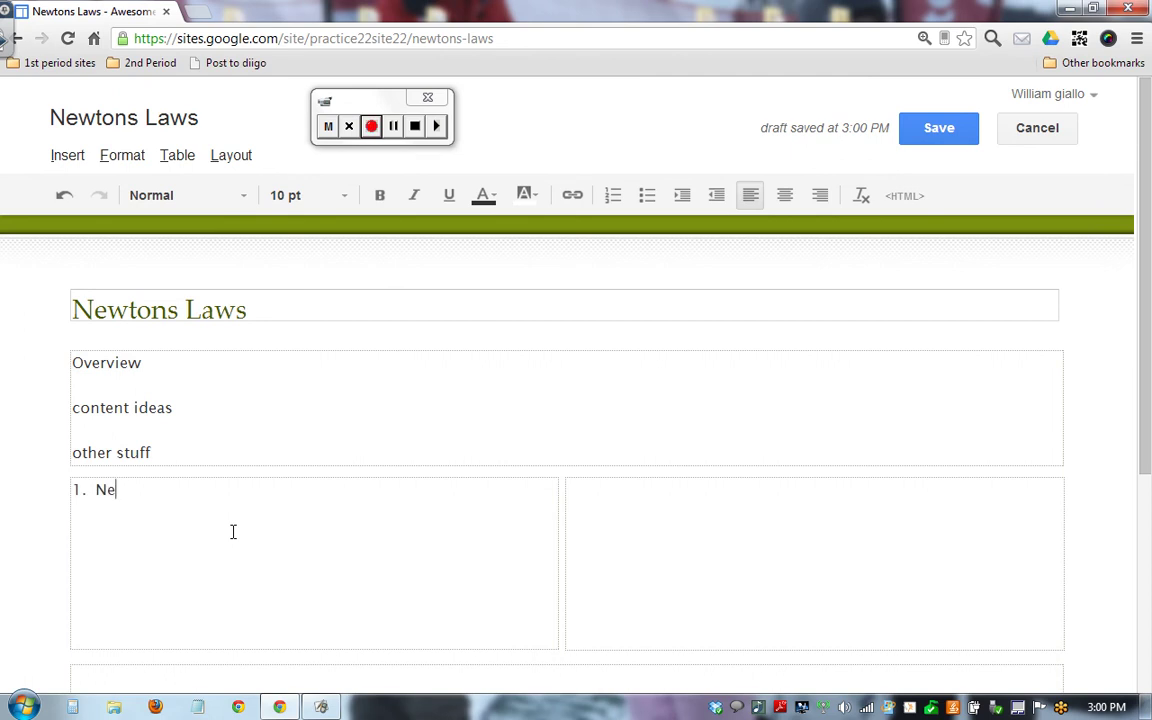
{"action": "type", "text": "wtons 1st"}
{"action": "key", "text": "Return"}
{"action": "key", "text": "Return"}
{"action": "type", "text": "2. newton's s"}
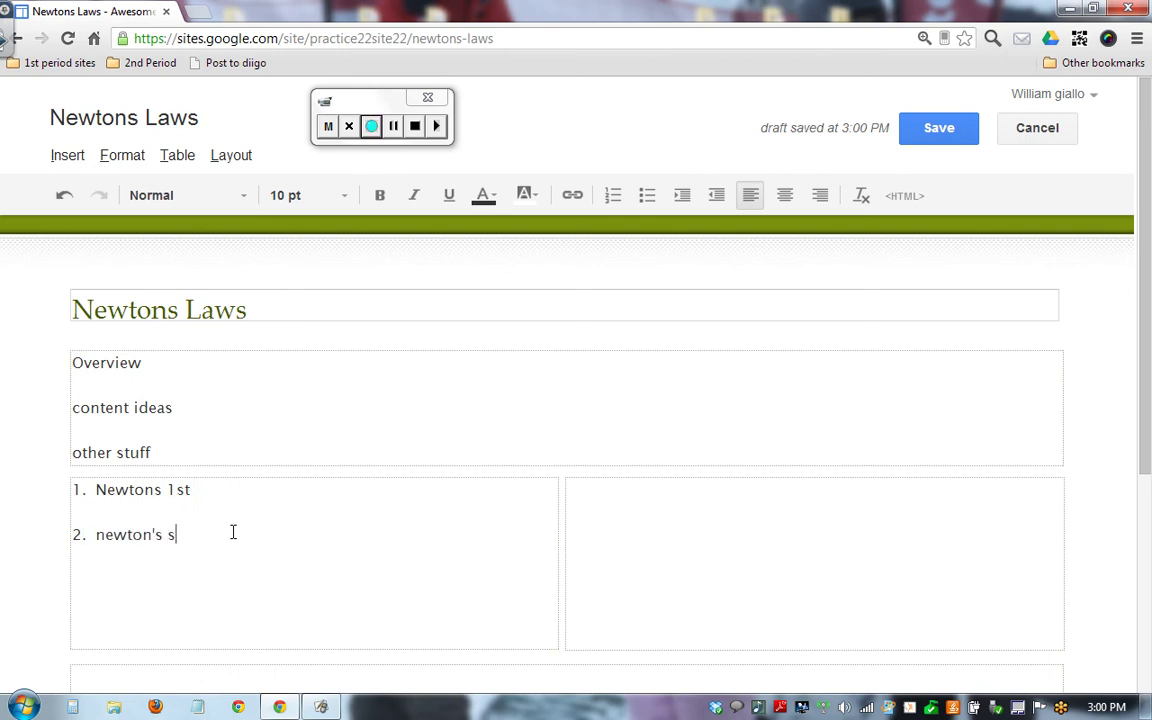
{"action": "key", "text": "BackSpace"}
{"action": "type", "text": "2nd"}
{"action": "key", "text": "Return"}
{"action": "type", "text": "3 newton"}
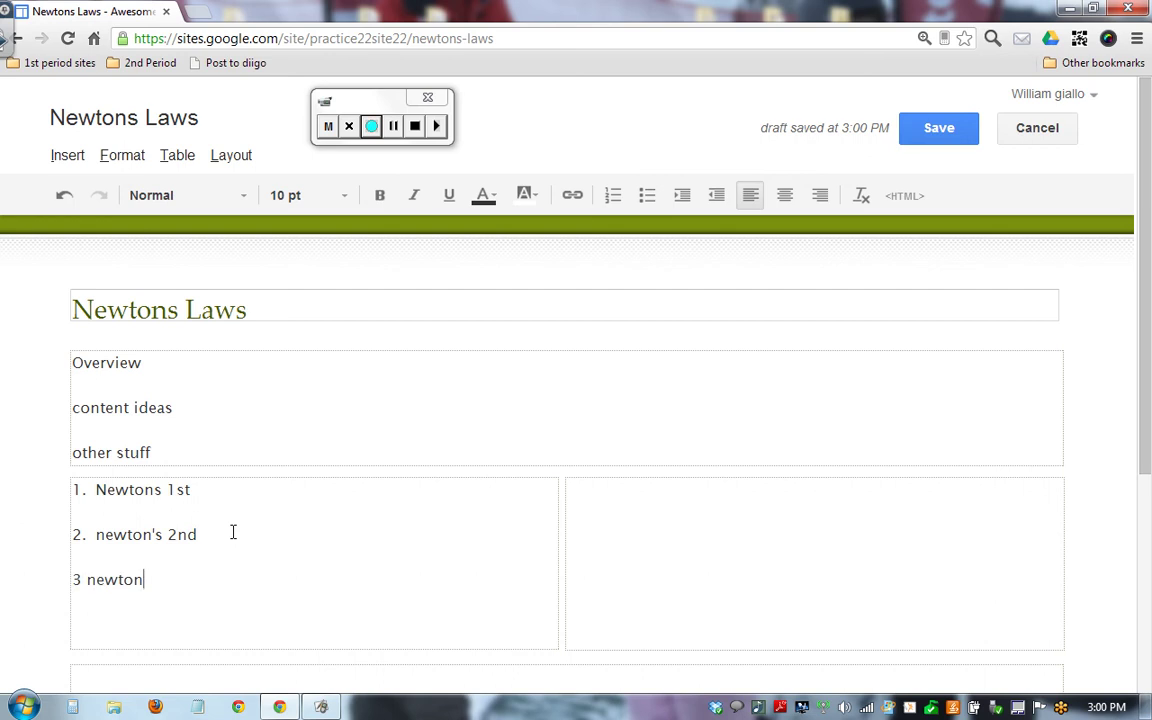
{"action": "type", "text": "s 3rd laaw"}
Save the Newtons Laws page.
{"action": "left_click", "coordinate": [440, 383]}
{"action": "scroll", "coordinate": [1135, 430], "scroll_direction": "down", "scroll_amount": 3}
{"action": "left_click_drag", "start_coordinate": [1140, 422], "coordinate": [1150, 258]}
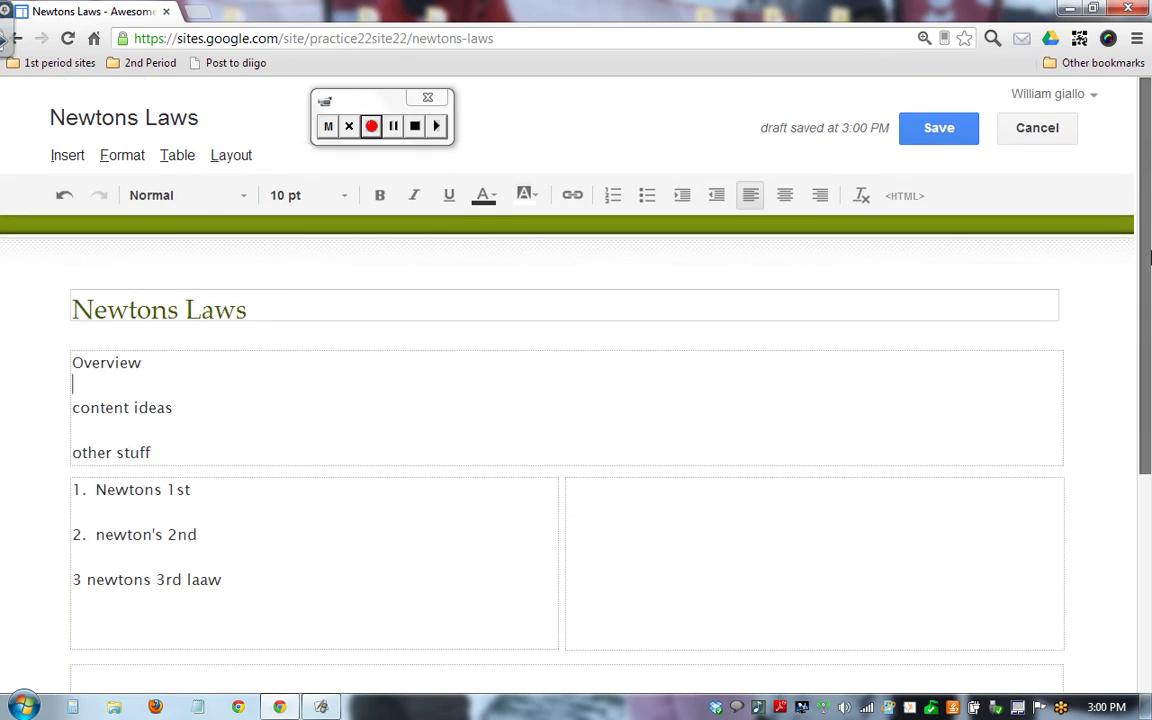
{"action": "left_click", "coordinate": [950, 129]}
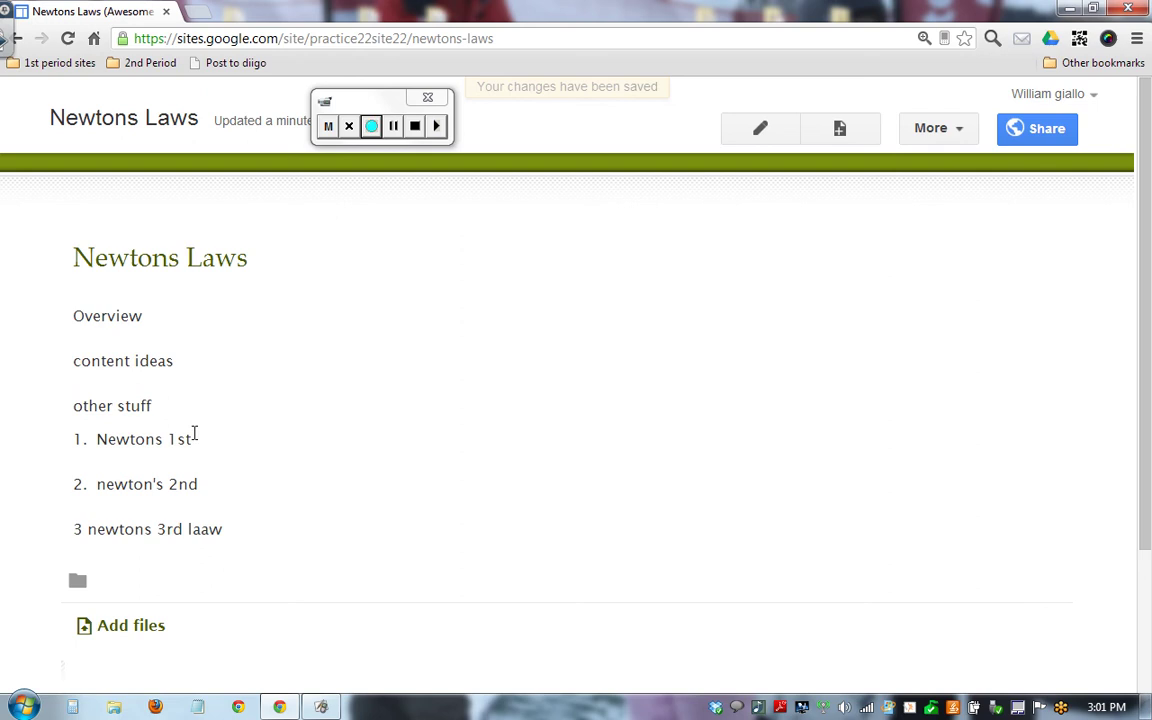
{"action": "left_click_drag", "start_coordinate": [193, 439], "coordinate": [62, 440]}
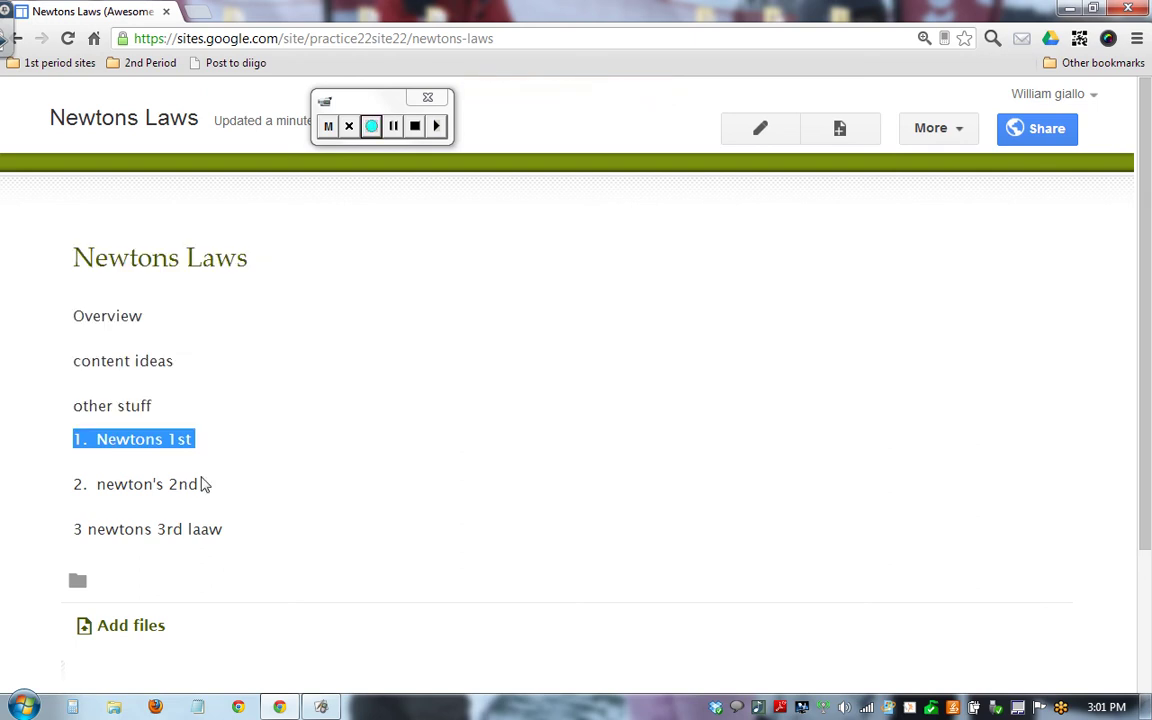
{"action": "left_click_drag", "start_coordinate": [197, 484], "coordinate": [77, 490]}
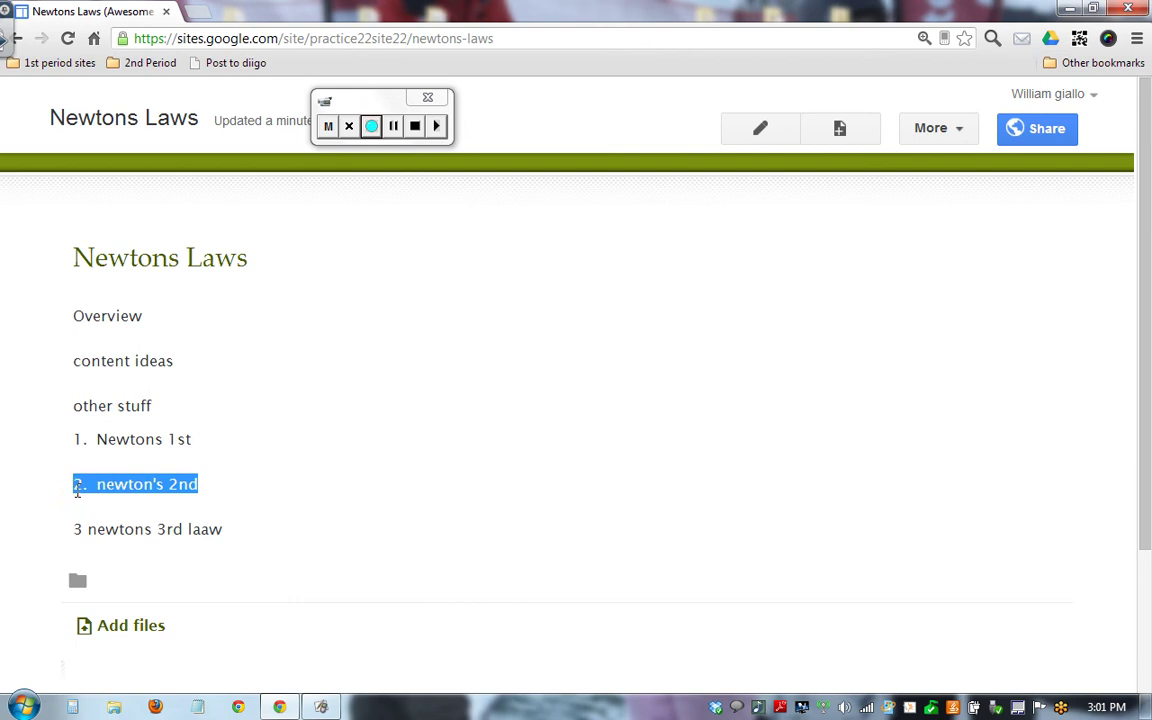
{"action": "left_click_drag", "start_coordinate": [228, 532], "coordinate": [41, 535]}
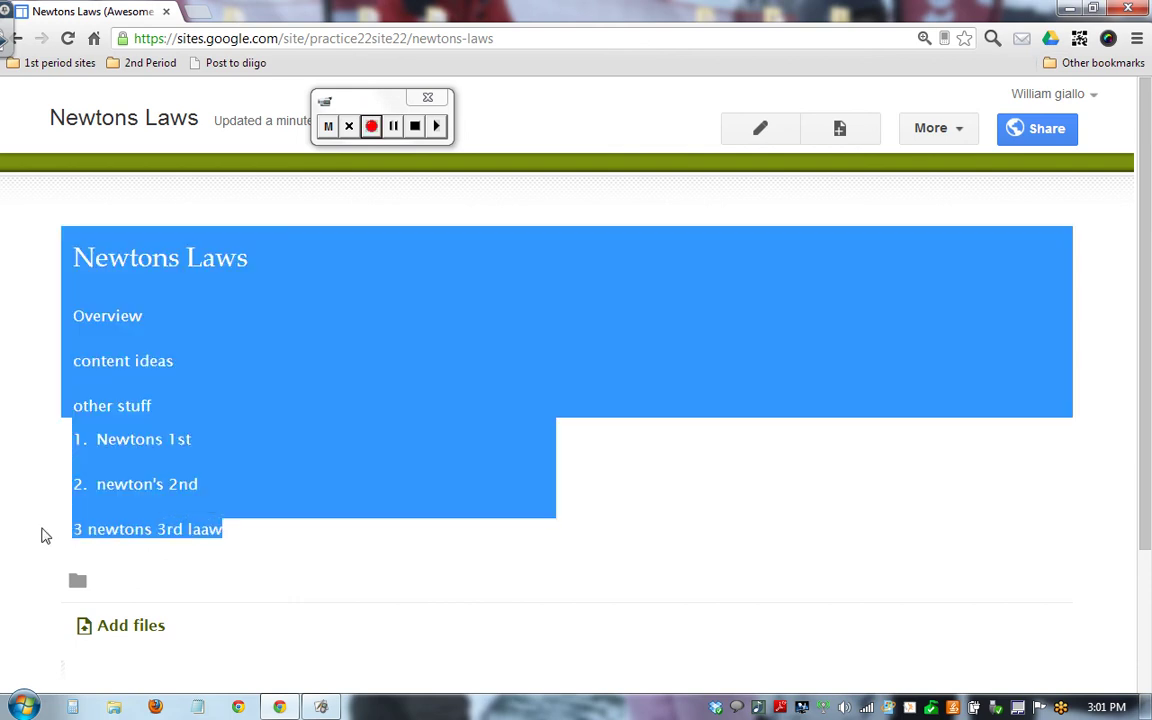
{"action": "left_click", "coordinate": [499, 463]}
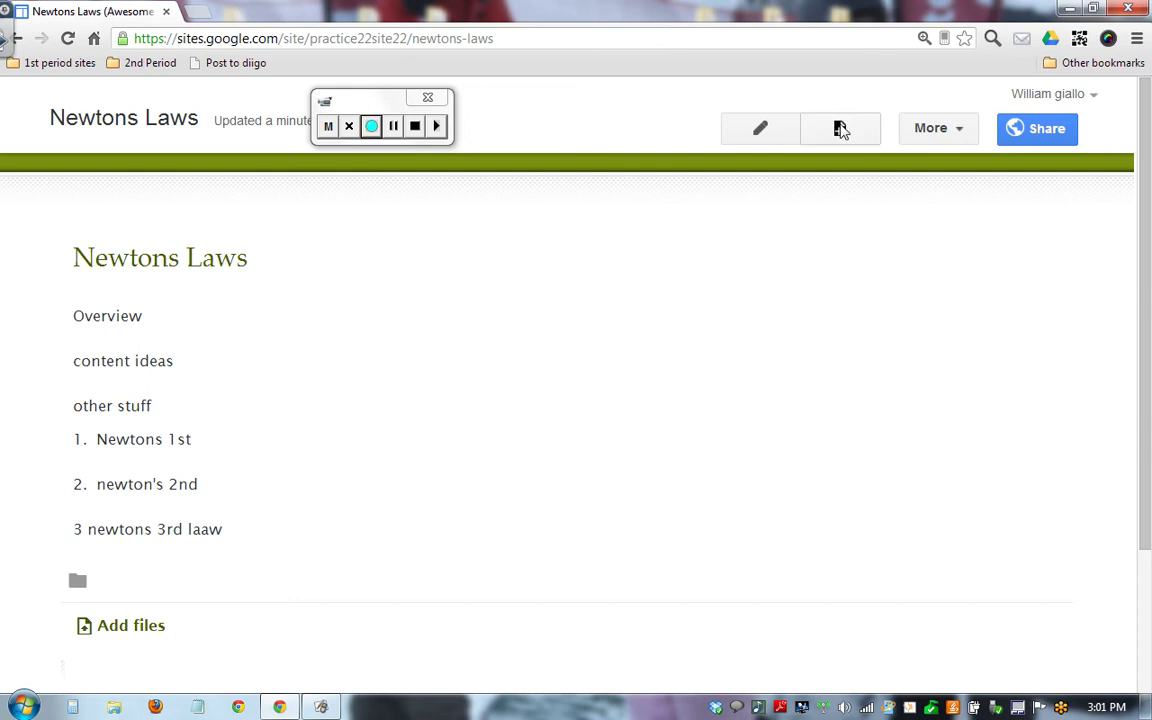
Create a top-level web page named "Newtons 1st law" and give it the Two column layout with header and footer sections.
{"action": "left_click", "coordinate": [840, 130]}
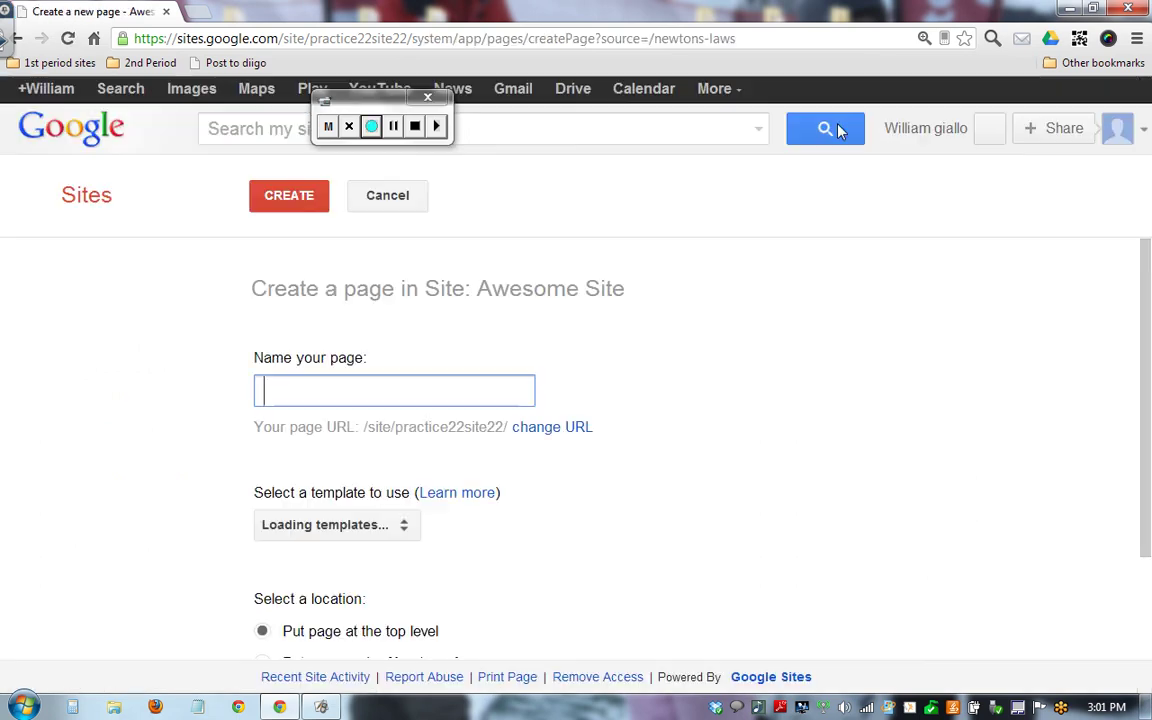
{"action": "type", "text": "New"}
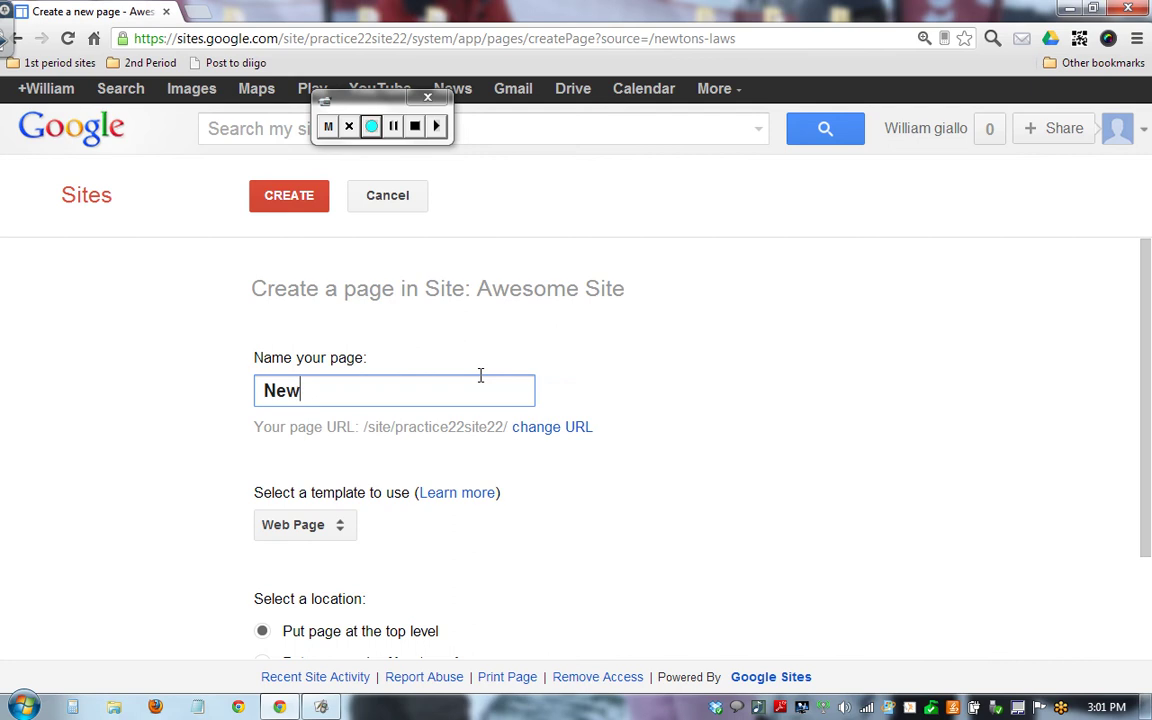
{"action": "type", "text": "tons 1st law"}
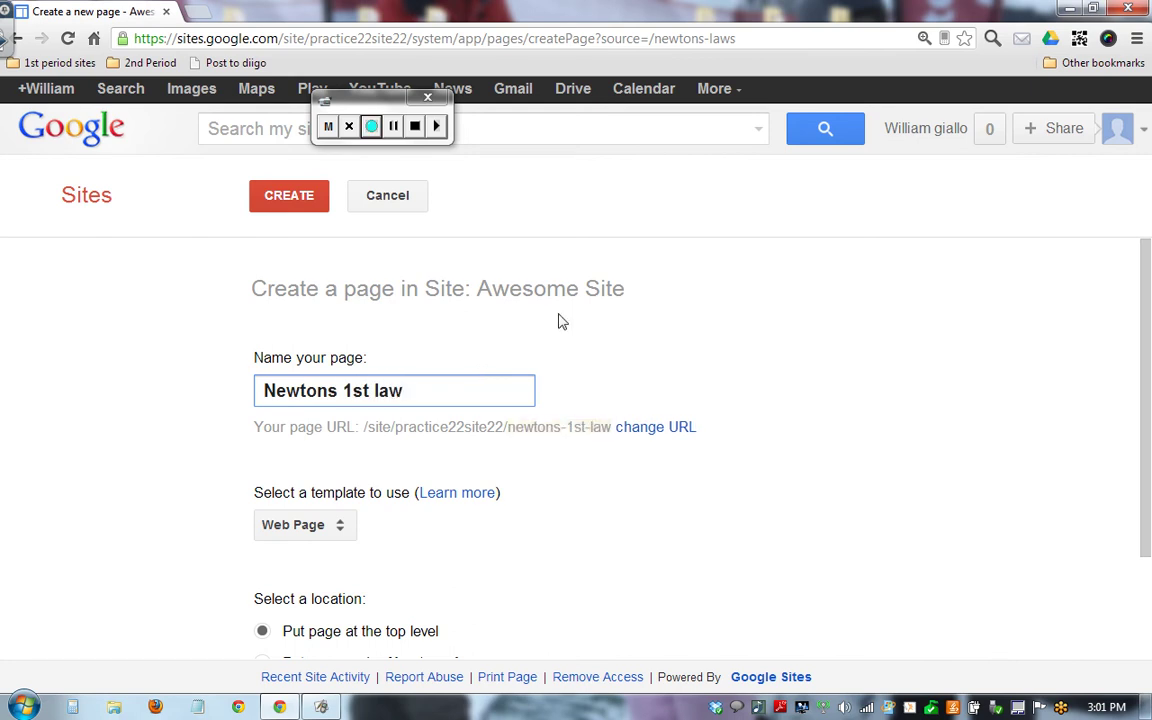
{"action": "left_click", "coordinate": [290, 196]}
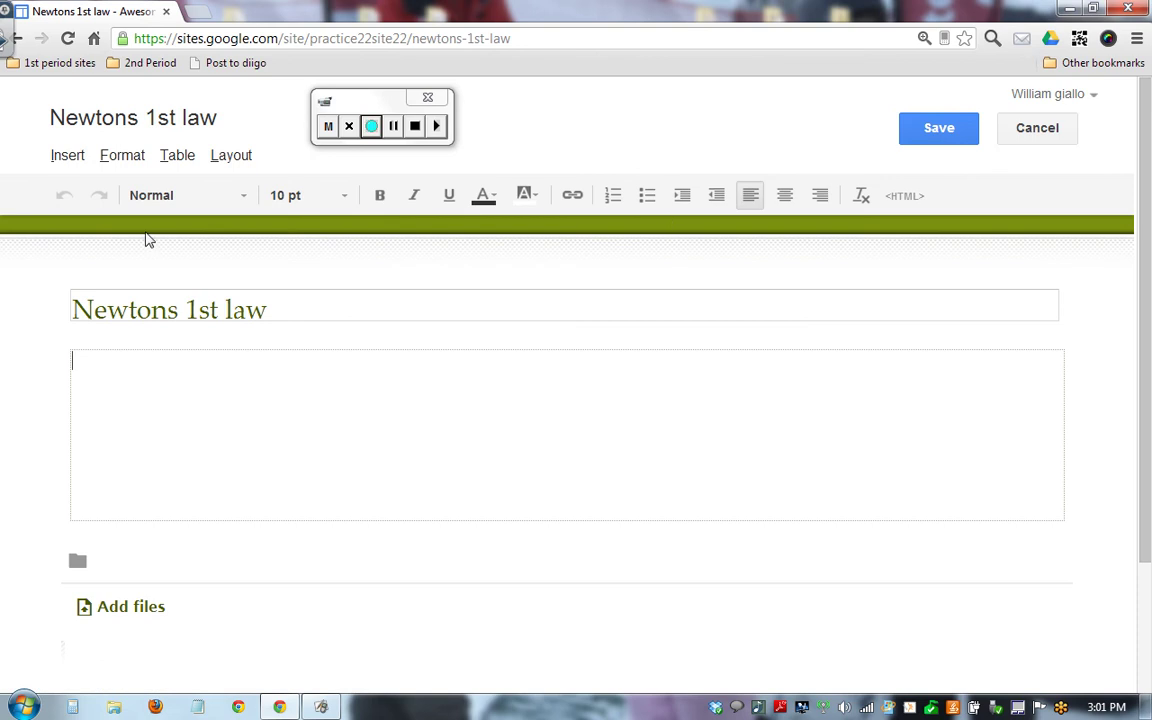
{"action": "left_click", "coordinate": [214, 154]}
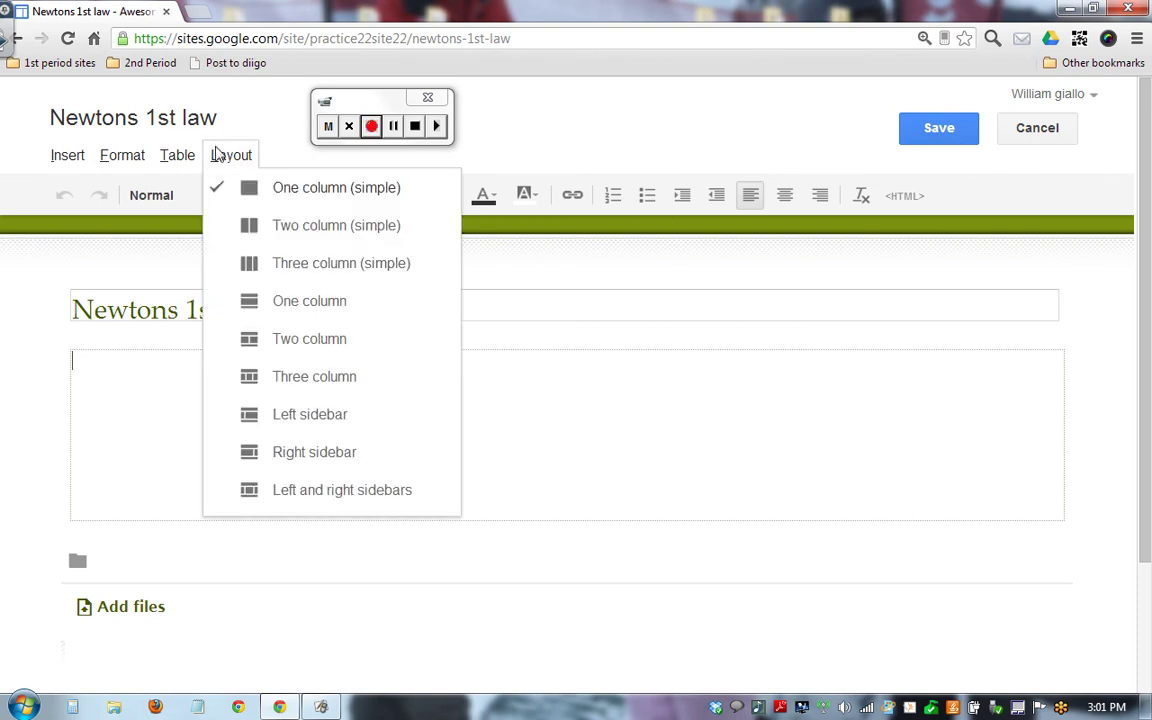
{"action": "left_click", "coordinate": [286, 338]}
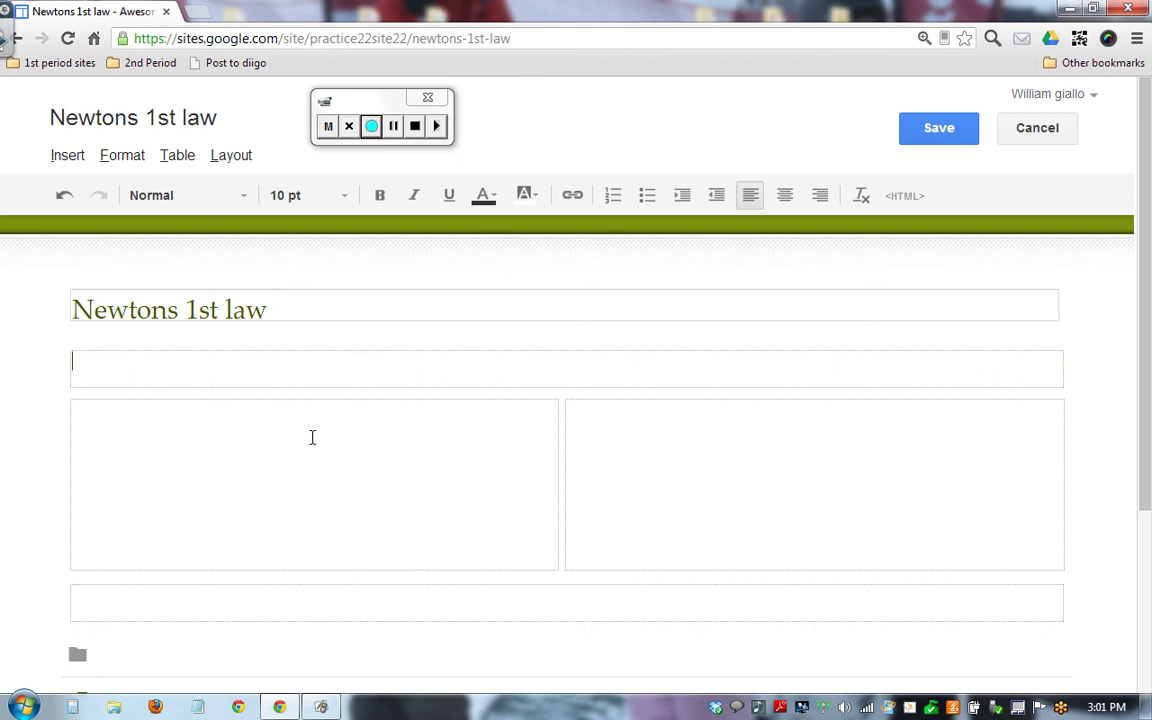
Enter the headings "Objectives" and "Vocab", separated by blank lines, in the full-width section above the columns.
{"action": "type", "text": "Coa"}
{"action": "key", "text": "BackSpace"}
{"action": "key", "text": "BackSpace"}
{"action": "key", "text": "BackSpace"}
{"action": "key", "text": "BackSpace"}
{"action": "type", "text": "Objectives"}
{"action": "key", "text": "Return"}
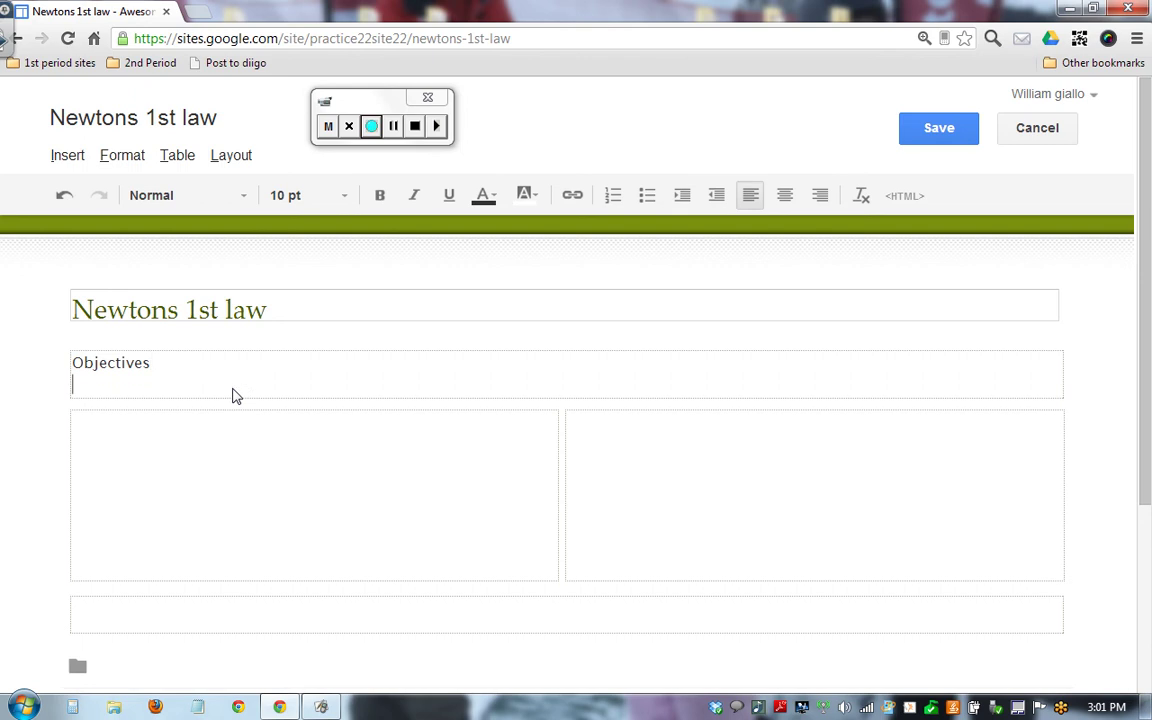
{"action": "key", "text": "Return"}
{"action": "type", "text": "Vocab"}
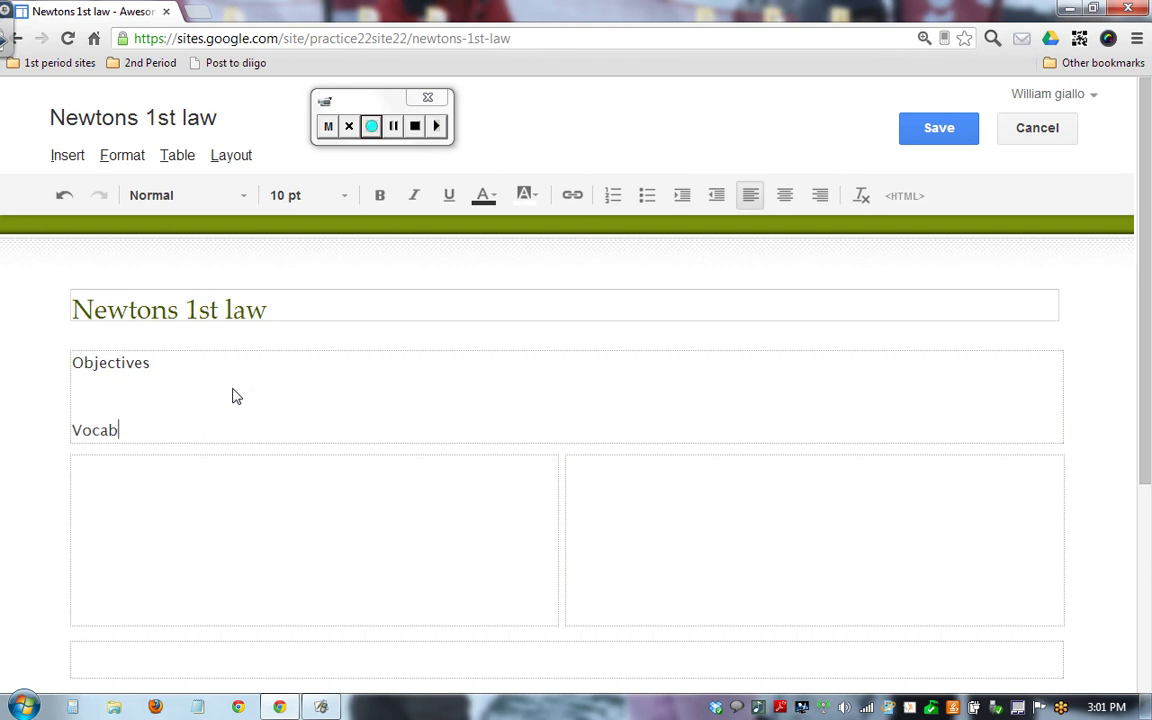
Enter the heading "Assignments" in the first column and "videos and links" in the second column, and save the page.
{"action": "left_click", "coordinate": [197, 486]}
{"action": "type", "text": "As"}
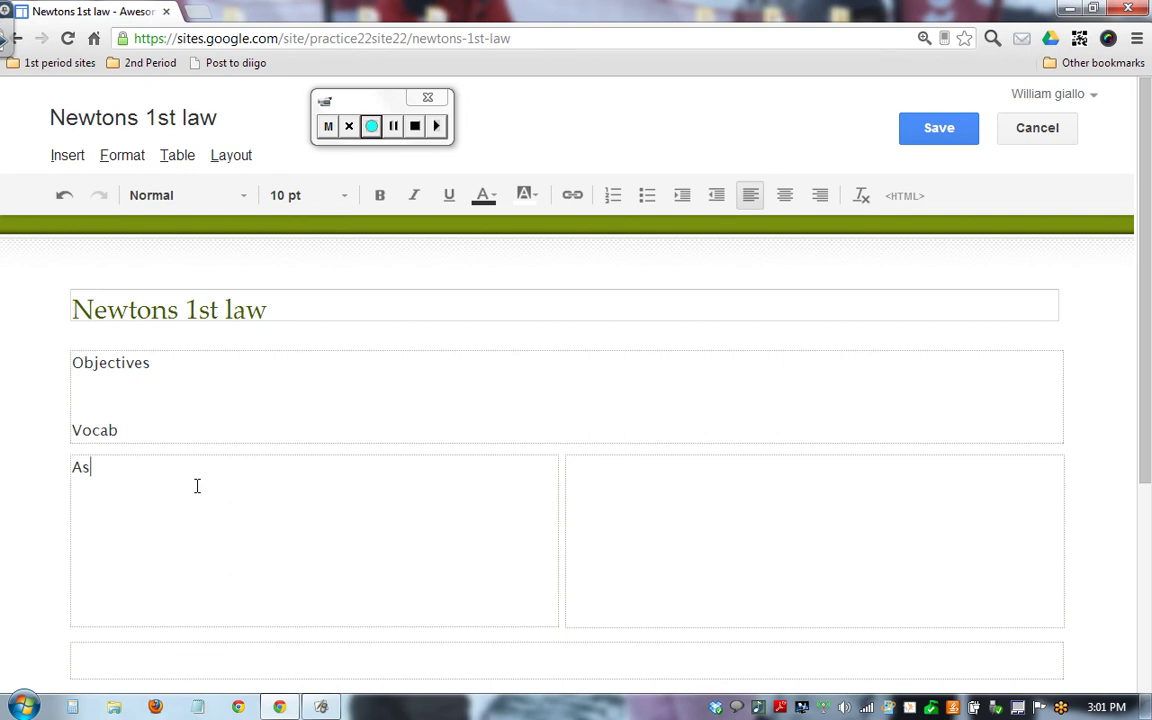
{"action": "type", "text": "signme"}
{"action": "type", "text": "v"}
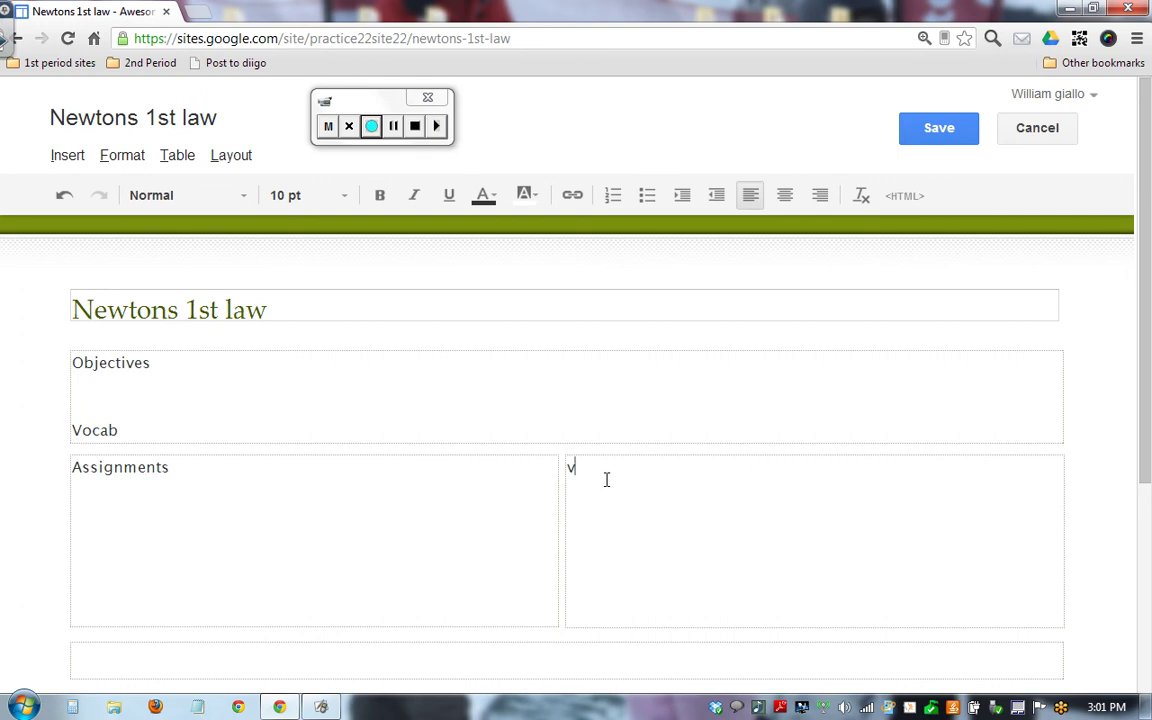
{"action": "type", "text": "ideos and links"}
{"action": "left_click", "coordinate": [940, 125]}
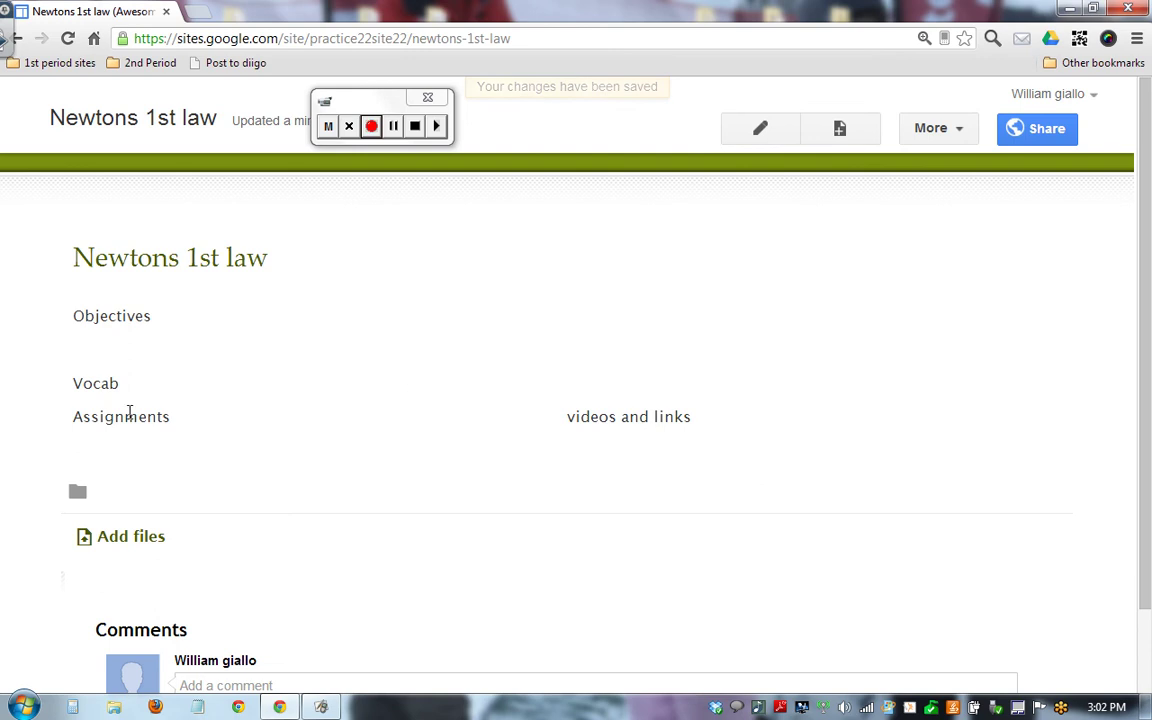
Save the Newtons 1st law page as a page template named "Standard Template" and save the resulting template page.
{"action": "left_click", "coordinate": [958, 131]}
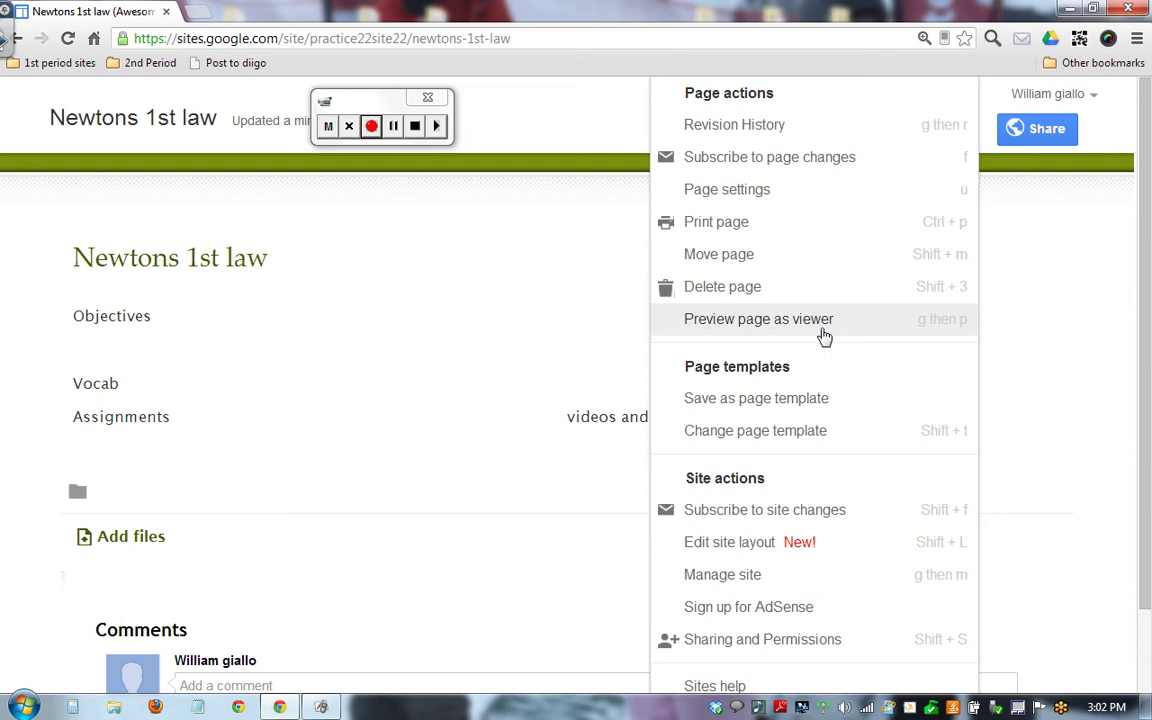
{"action": "left_click", "coordinate": [813, 400]}
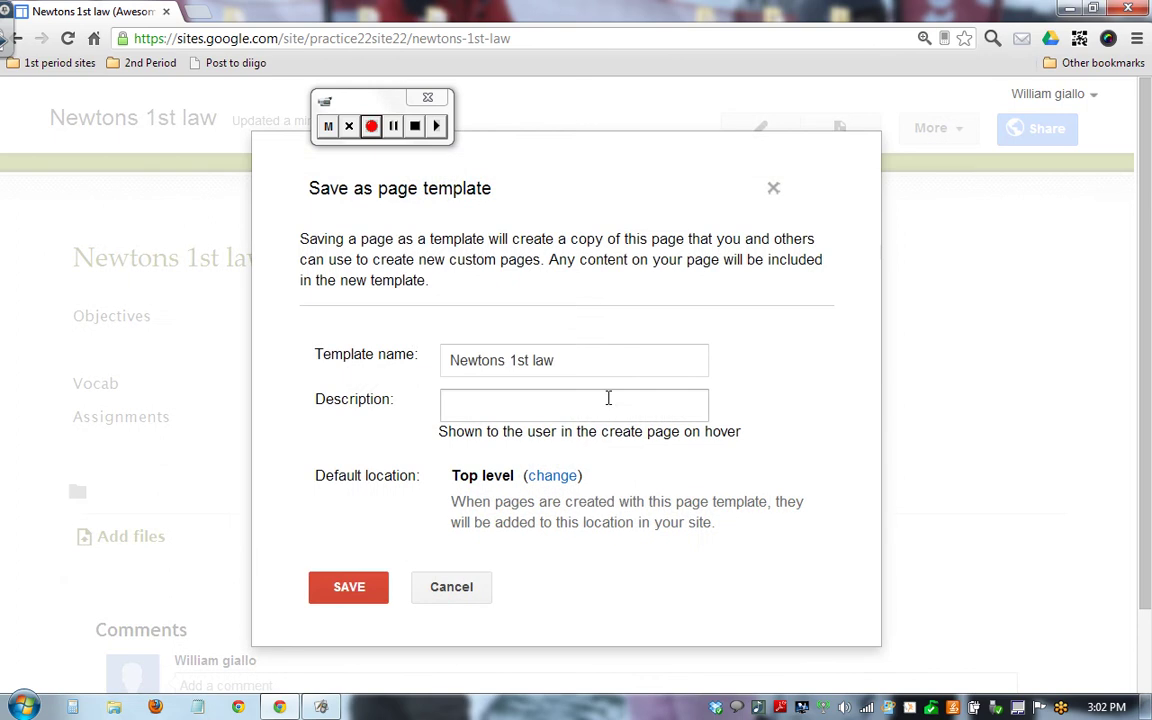
{"action": "left_click_drag", "start_coordinate": [586, 360], "coordinate": [396, 380]}
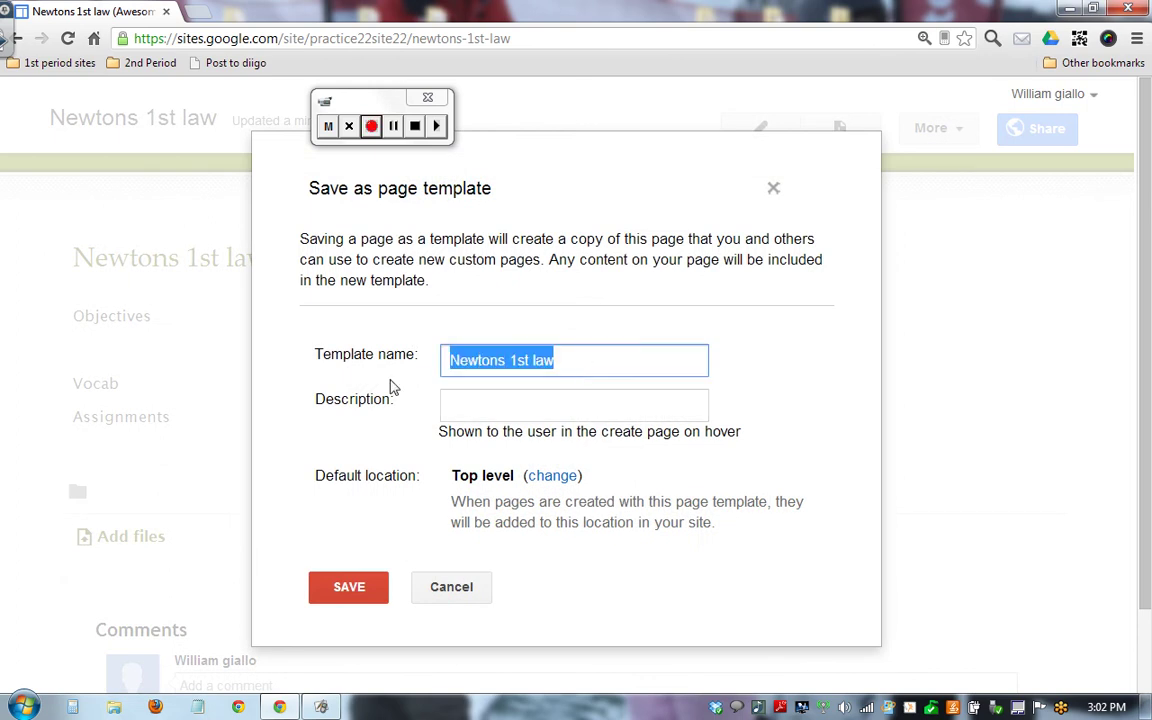
{"action": "key", "text": "BackSpace"}
{"action": "type", "text": "Stand"}
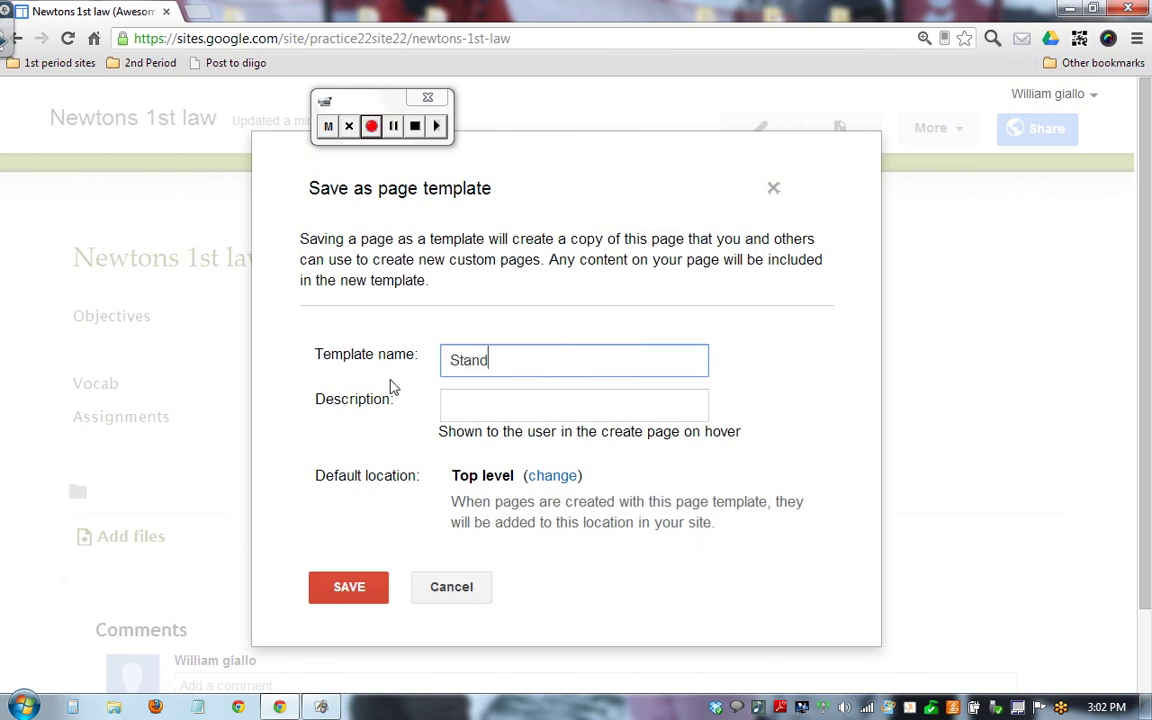
{"action": "type", "text": "ard Template"}
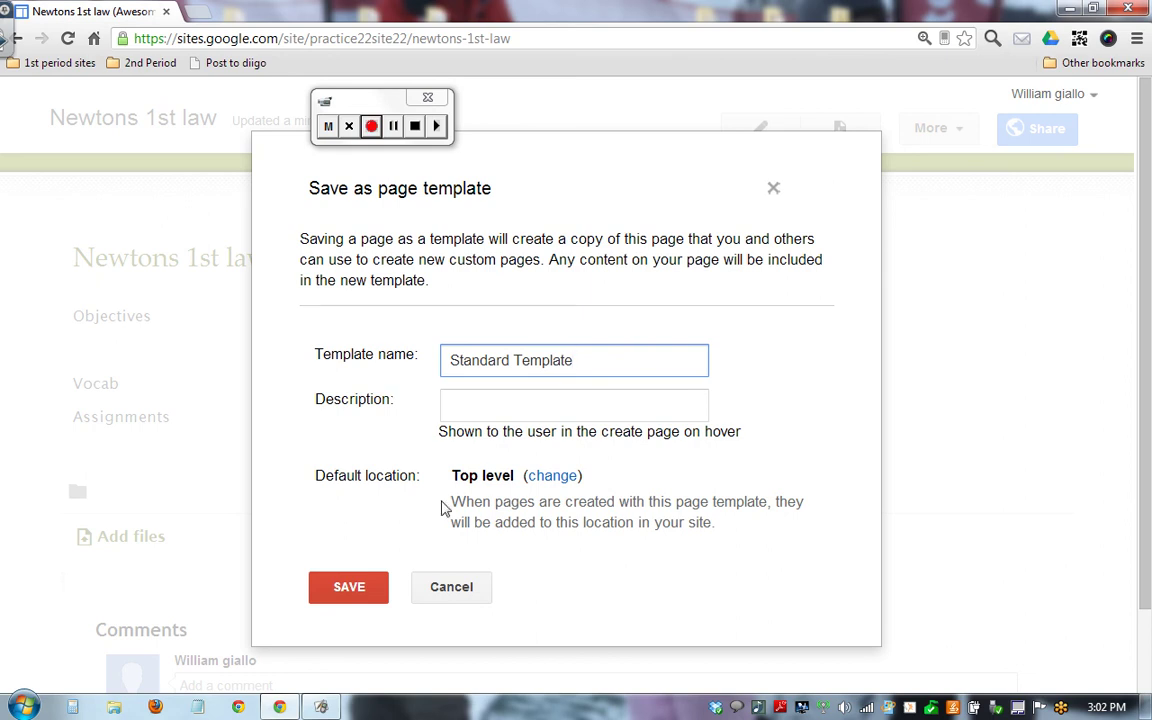
{"action": "left_click", "coordinate": [343, 592]}
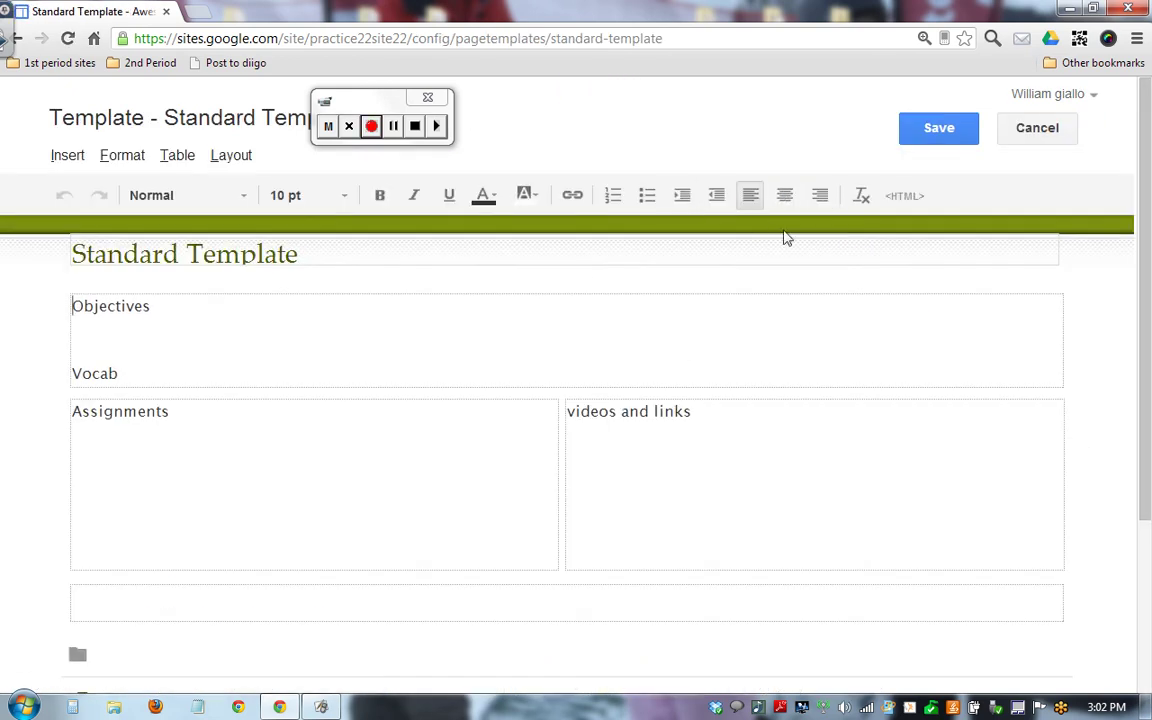
{"action": "left_click_drag", "start_coordinate": [324, 249], "coordinate": [70, 252]}
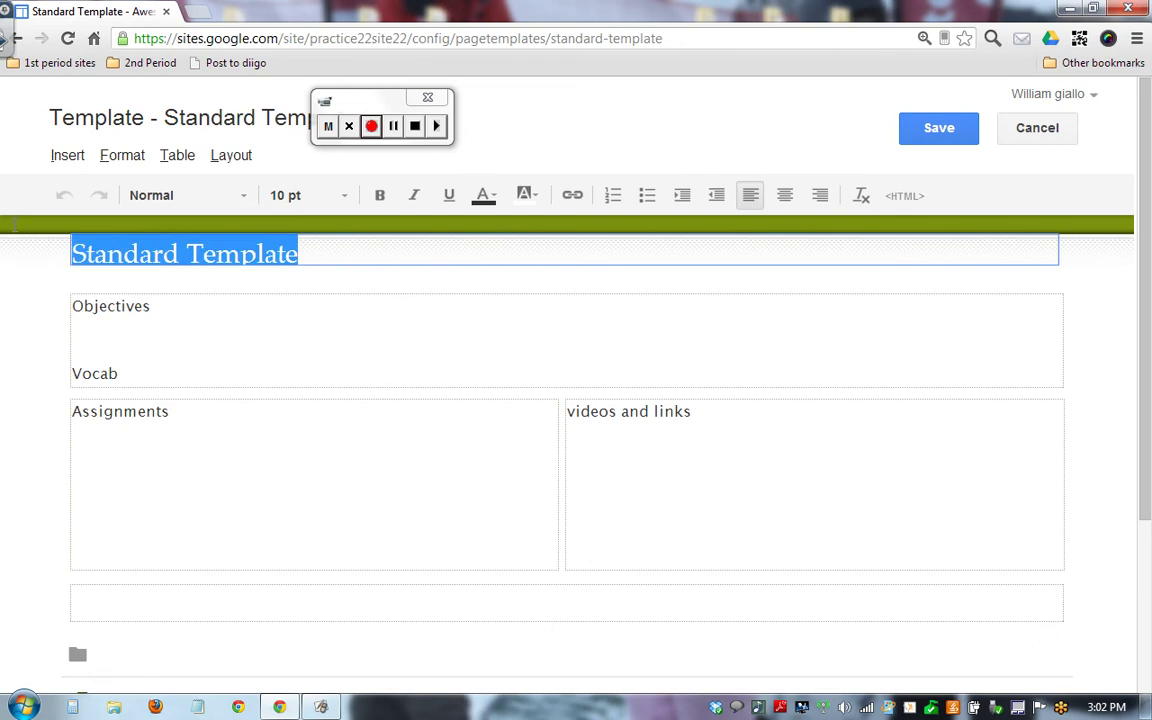
{"action": "left_click", "coordinate": [945, 128]}
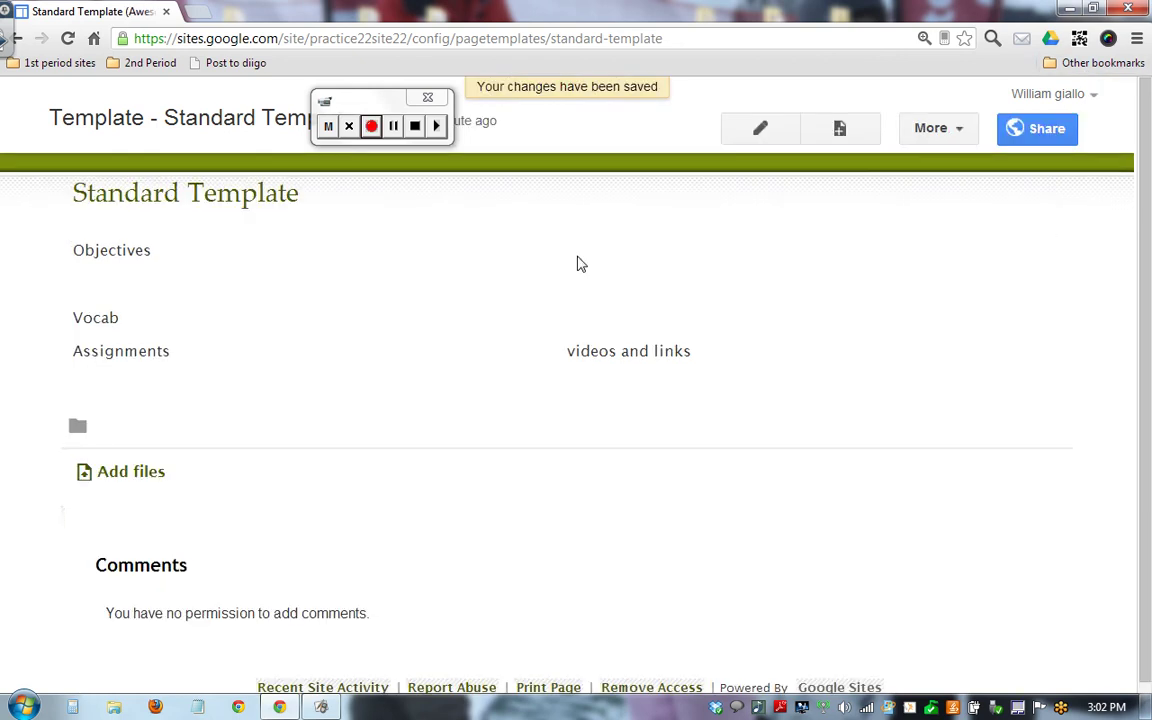
Create a top-level page named "Newtons 2nd Laws" from the Standard Template and save it.
{"action": "left_click", "coordinate": [936, 132]}
{"action": "left_click", "coordinate": [843, 128]}
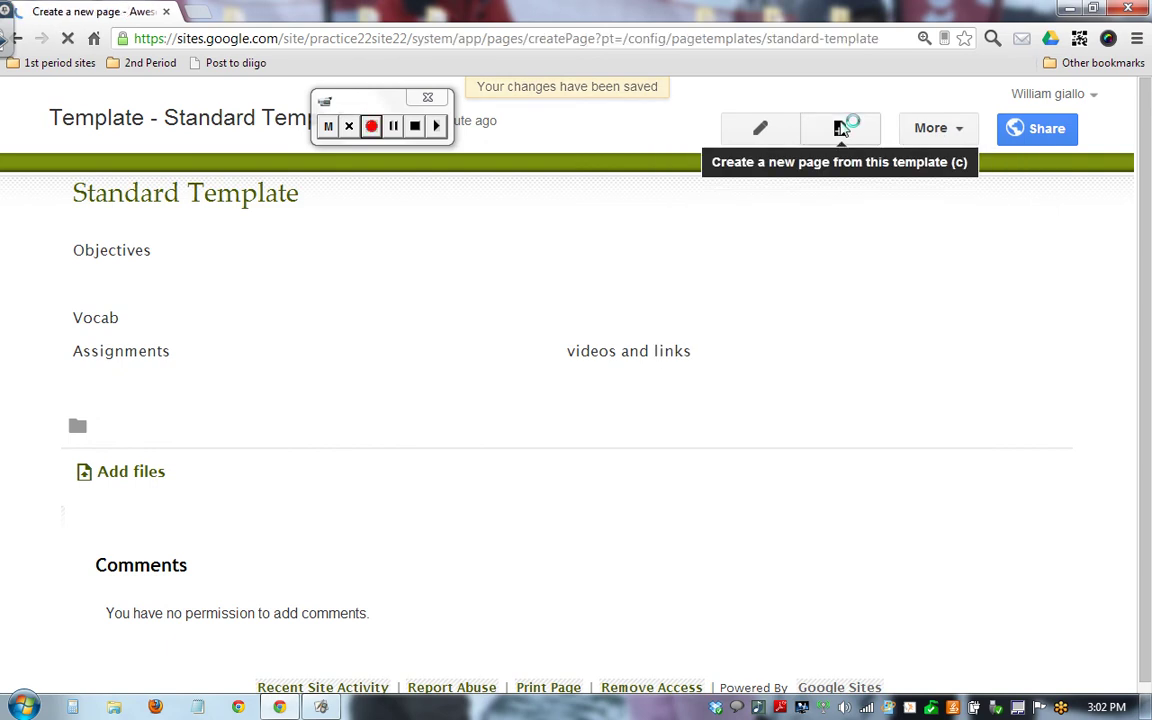
{"action": "type", "text": "New"}
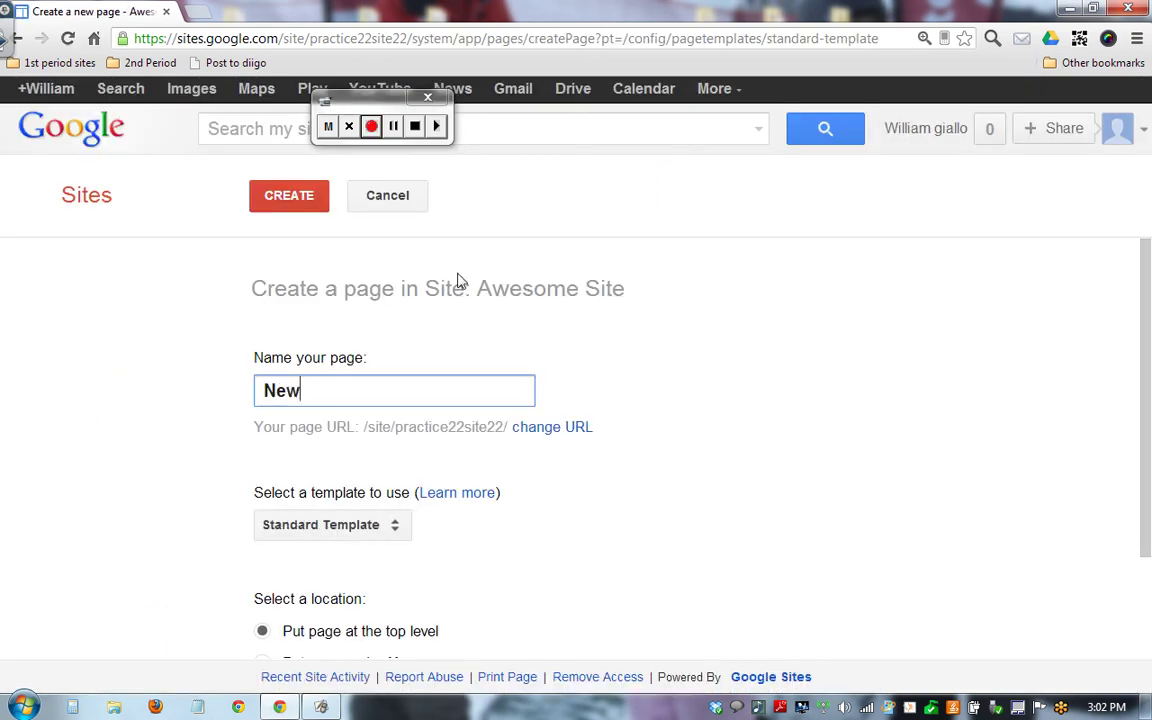
{"action": "type", "text": "tons 2nd L"}
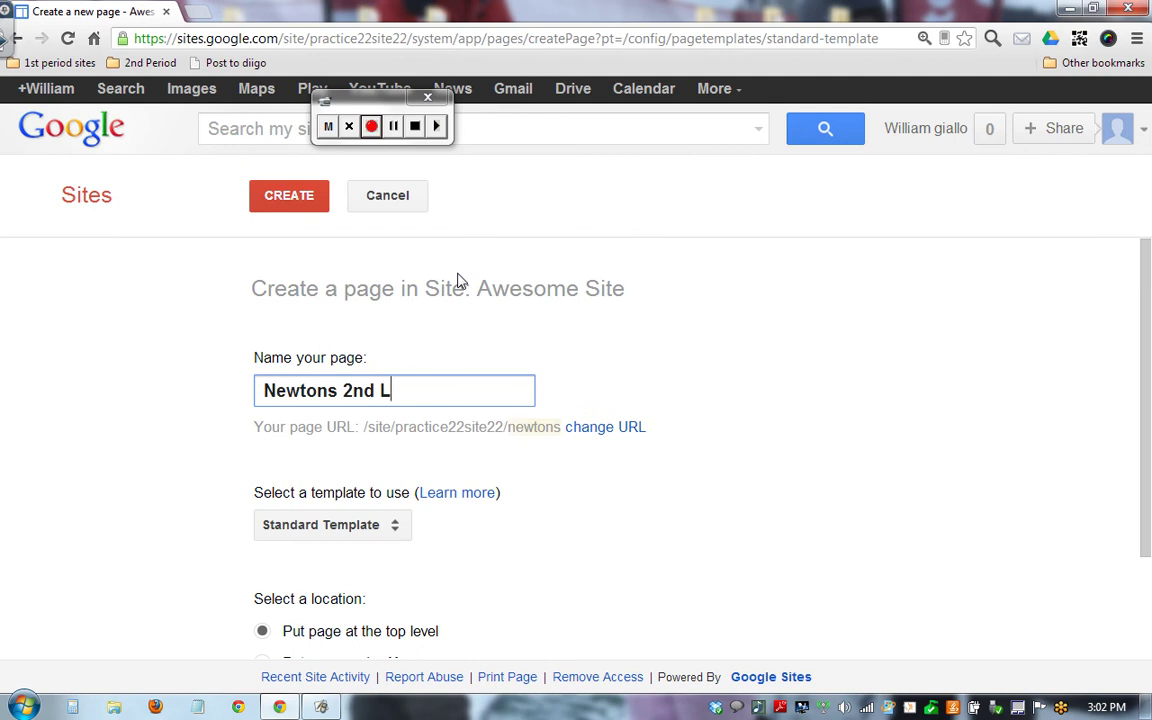
{"action": "type", "text": "aws"}
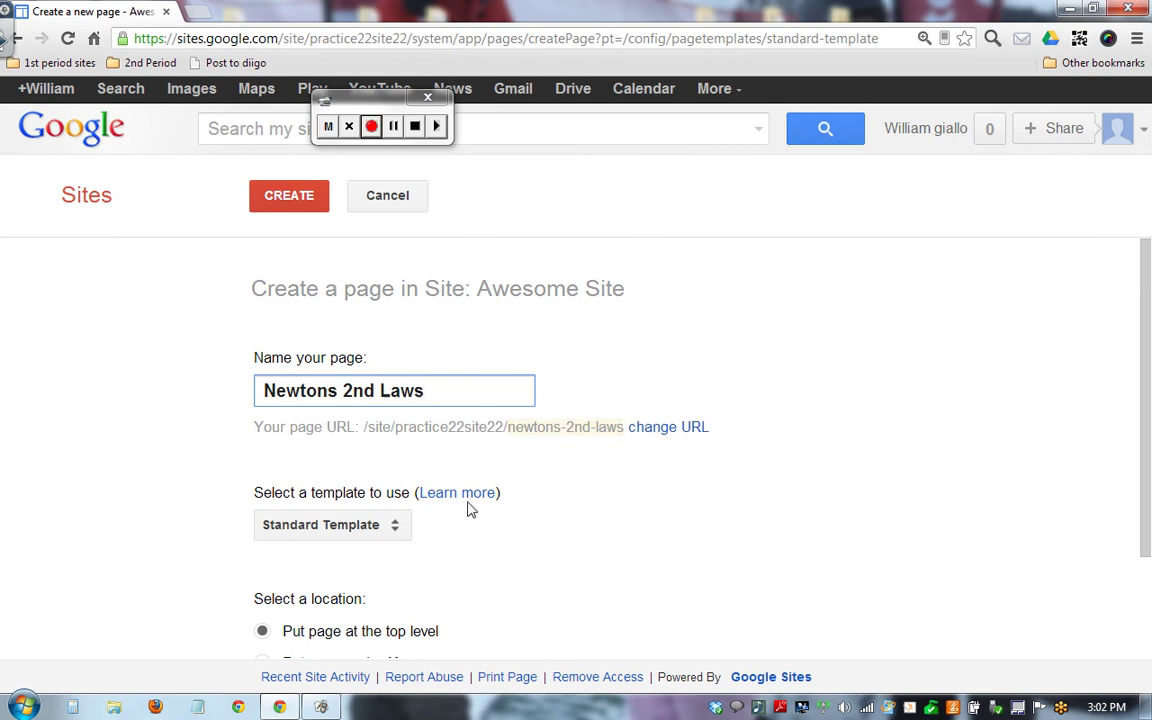
{"action": "left_click", "coordinate": [398, 524]}
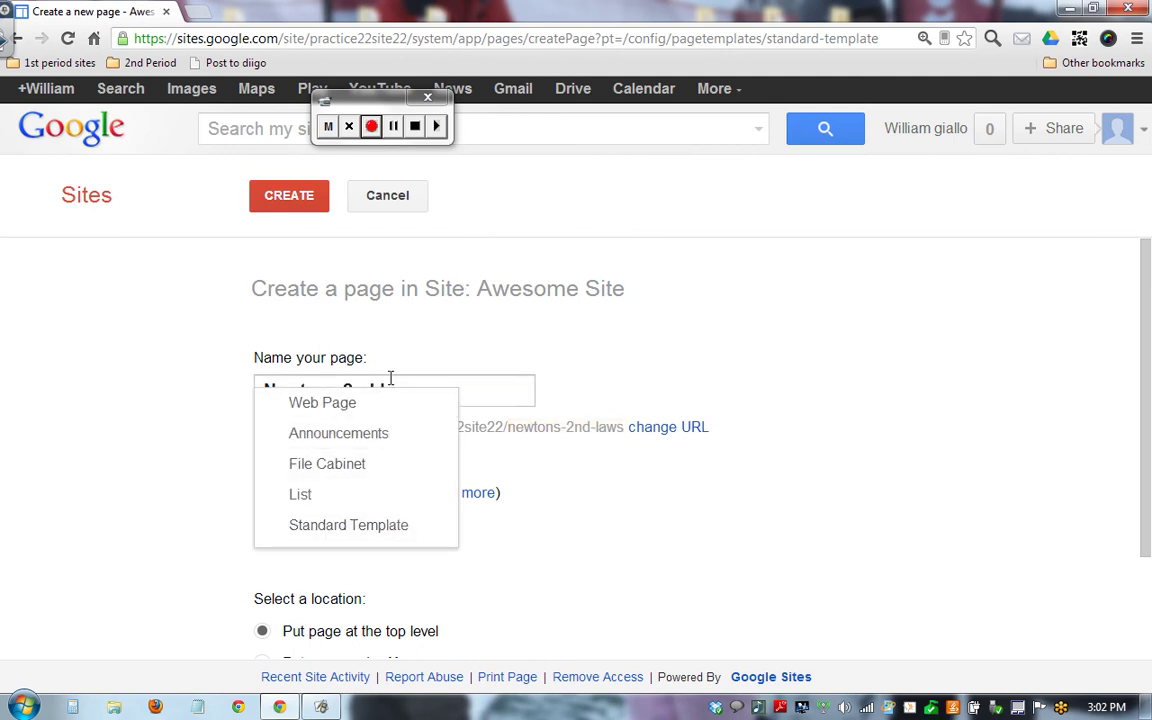
{"action": "left_click", "coordinate": [398, 524]}
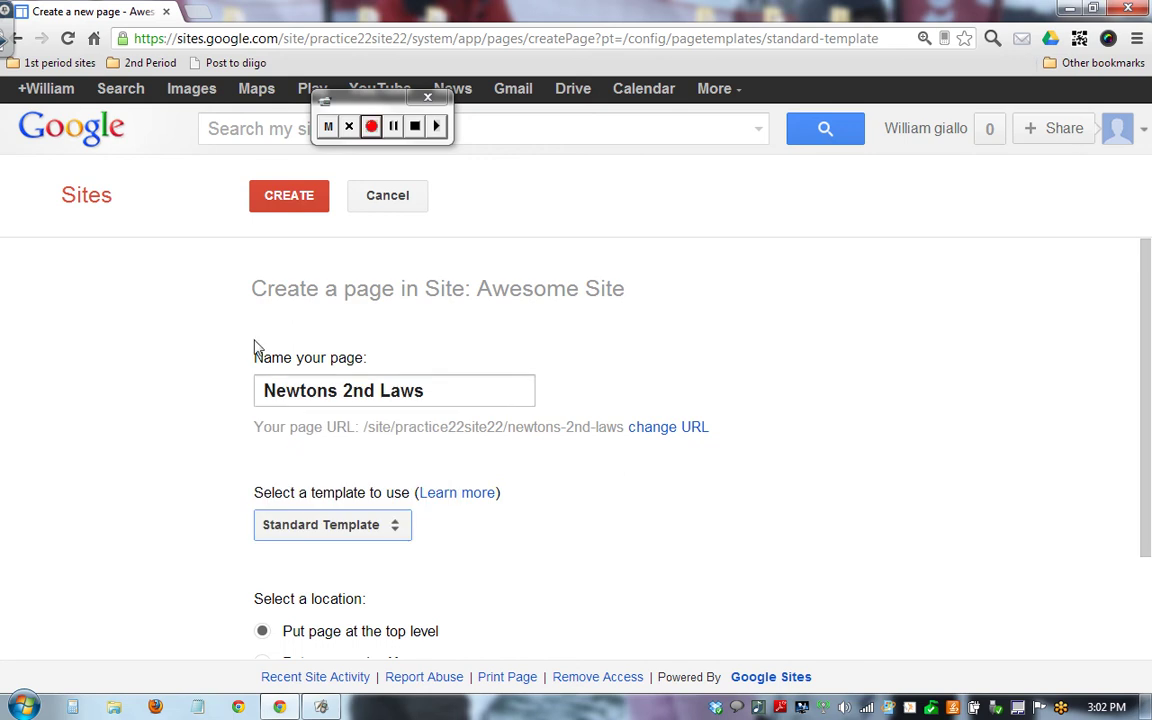
{"action": "left_click", "coordinate": [308, 200]}
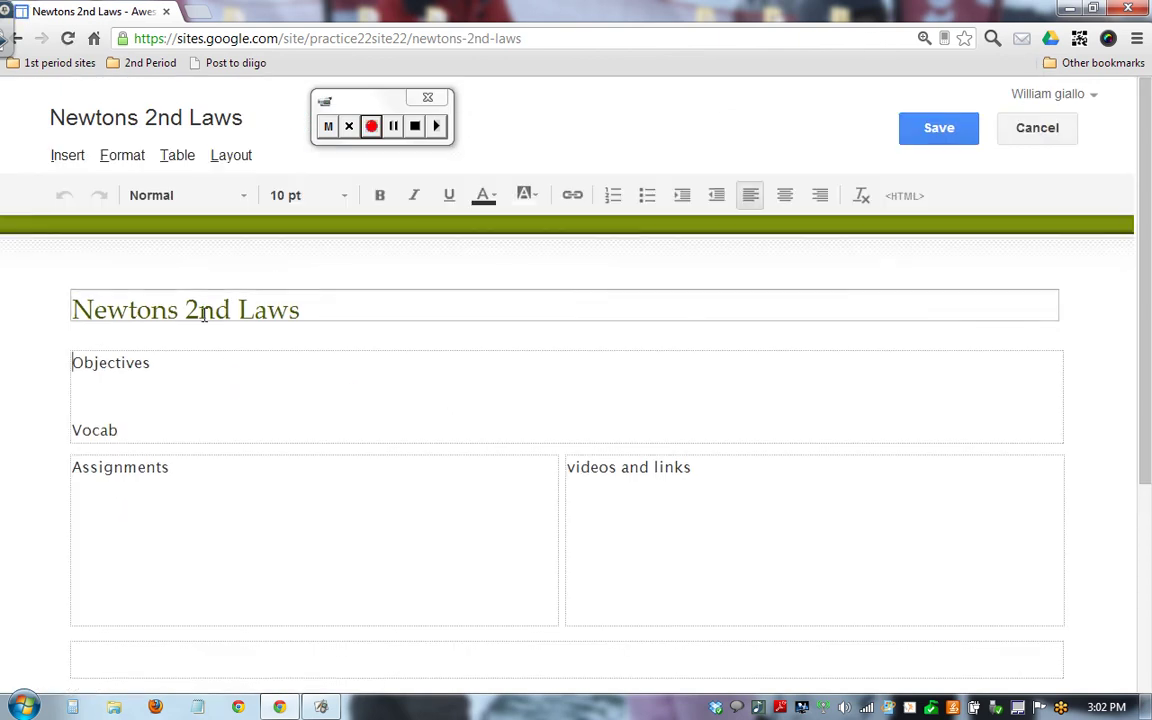
{"action": "left_click", "coordinate": [946, 138]}
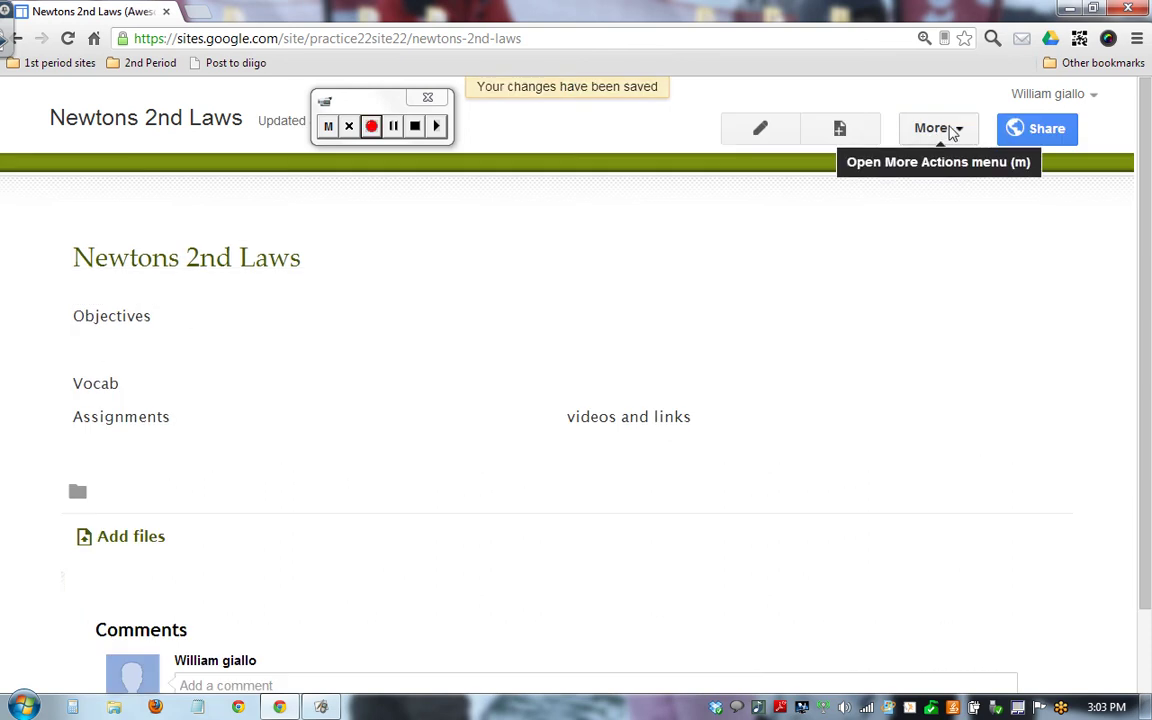
Create a top-level page named "Newtons 3rd Law" using the Standard Template and save it.
{"action": "left_click", "coordinate": [836, 133]}
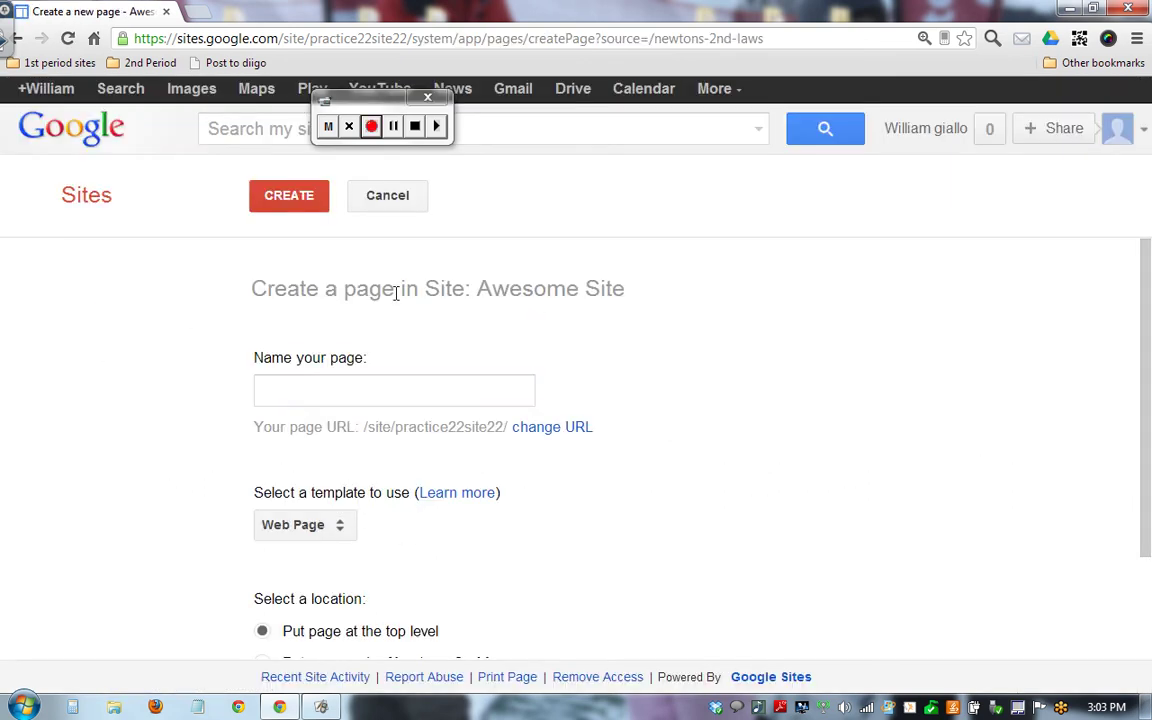
{"action": "left_click", "coordinate": [458, 394]}
{"action": "type", "text": "Newt"}
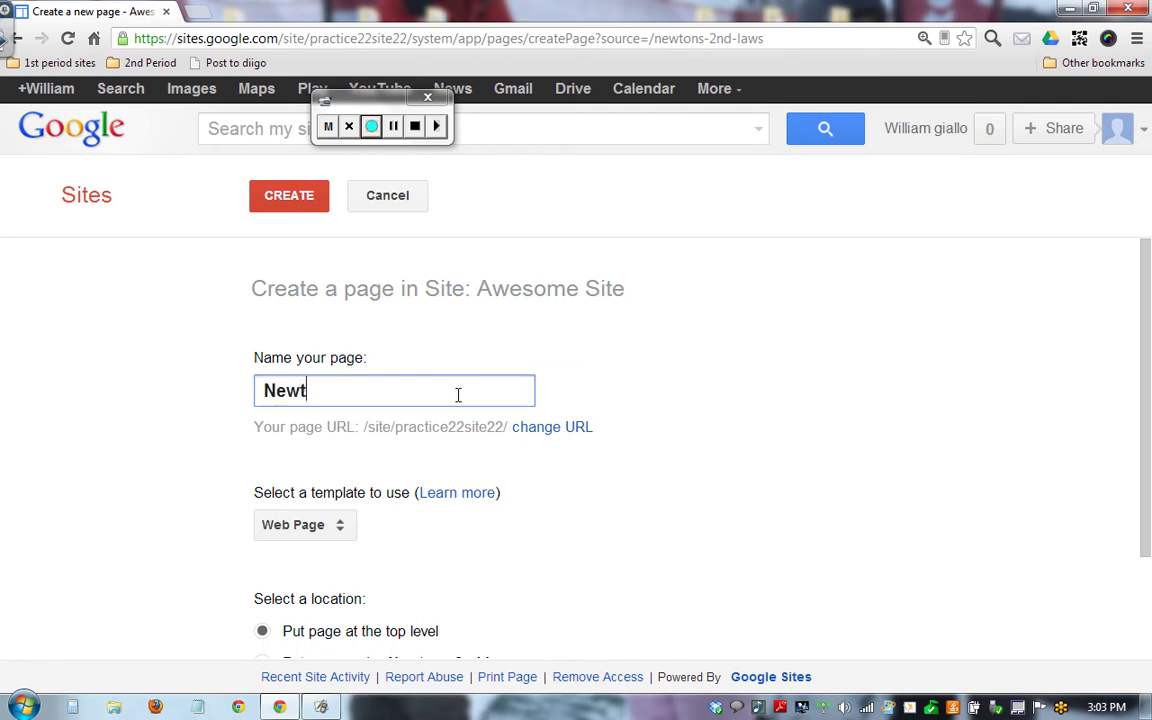
{"action": "type", "text": "ons 34d"}
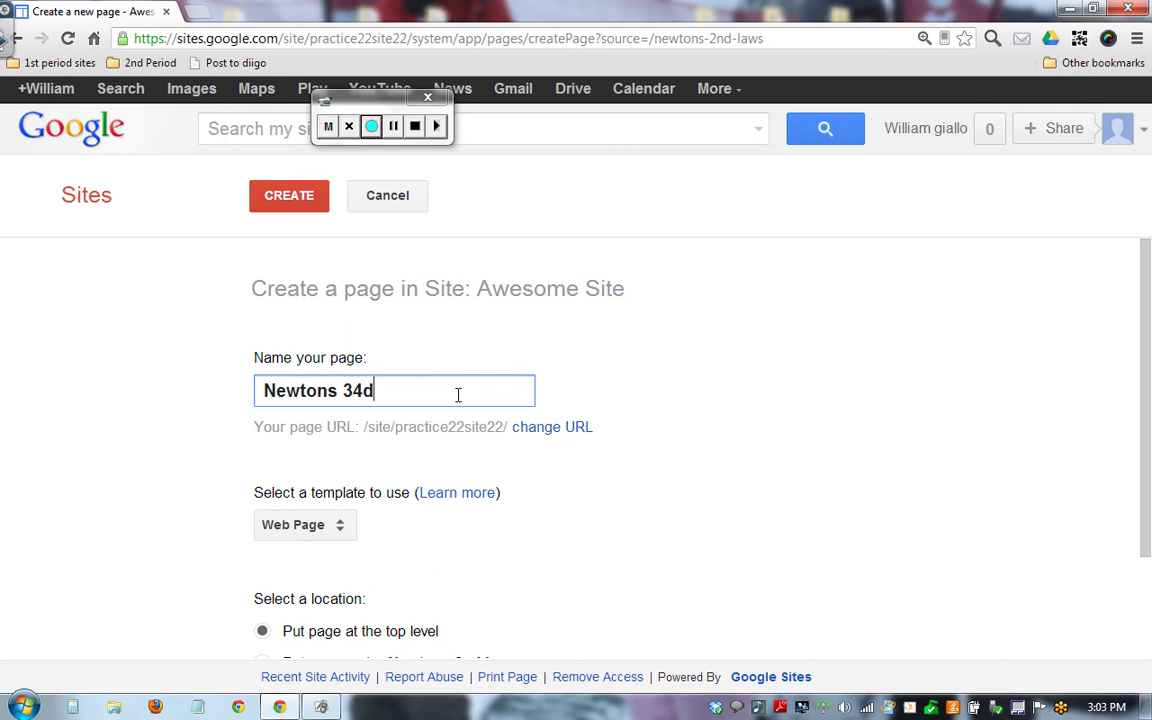
{"action": "key", "text": "BackSpace"}
{"action": "key", "text": "BackSpace"}
{"action": "type", "text": "r4"}
{"action": "type", "text": " Law"}
{"action": "left_click", "coordinate": [339, 530]}
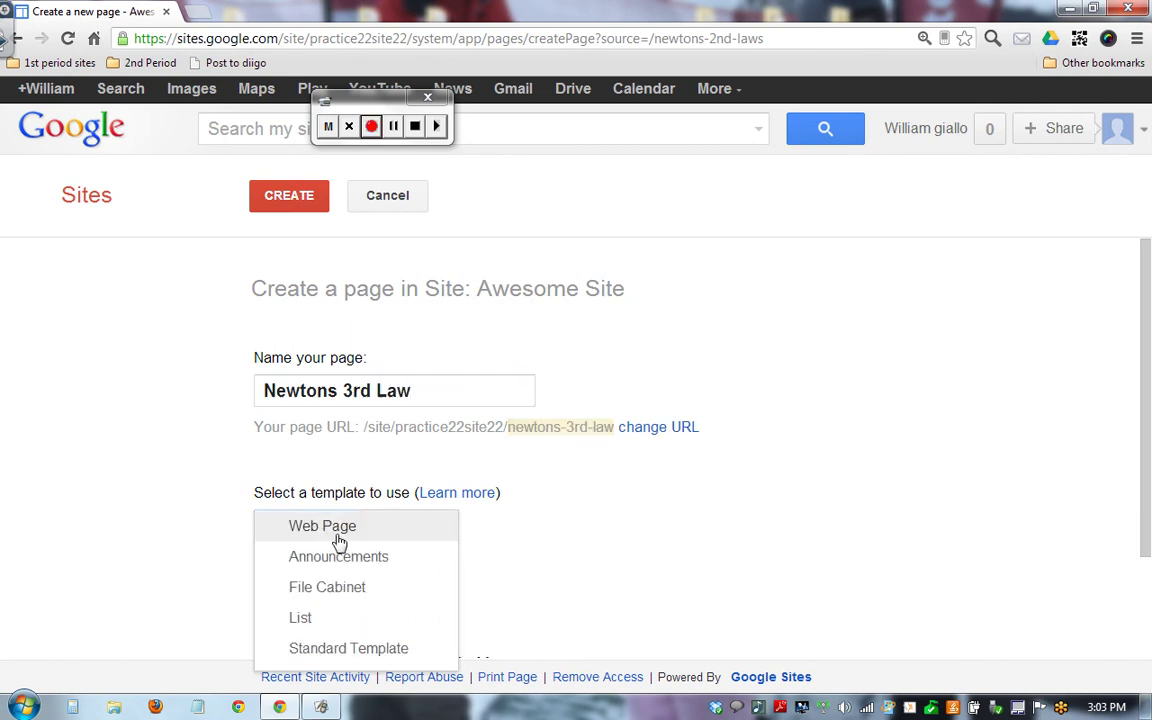
{"action": "left_click", "coordinate": [350, 645]}
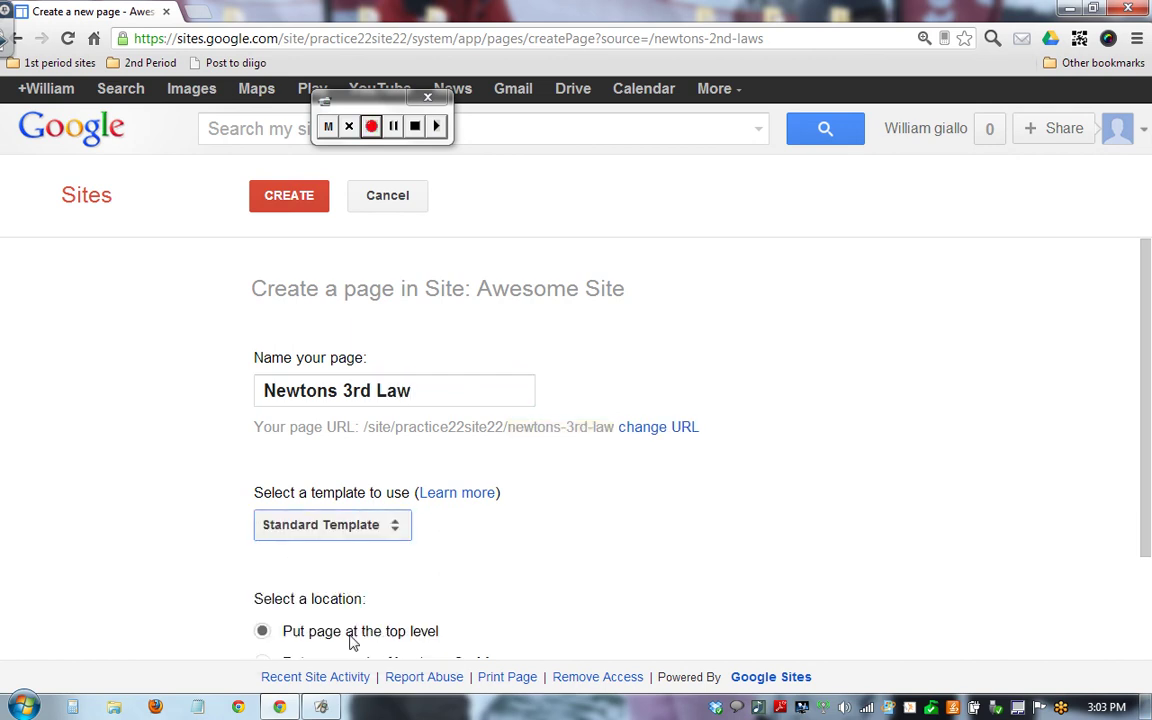
{"action": "left_click", "coordinate": [277, 192]}
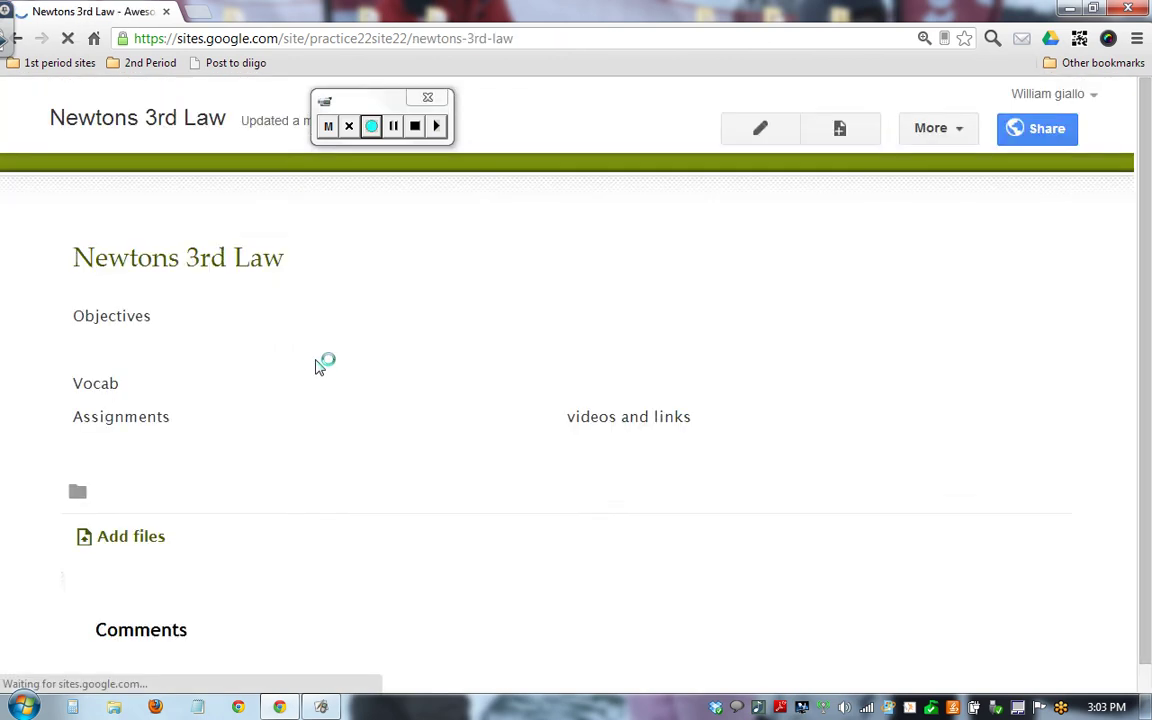
{"action": "left_click", "coordinate": [926, 133]}
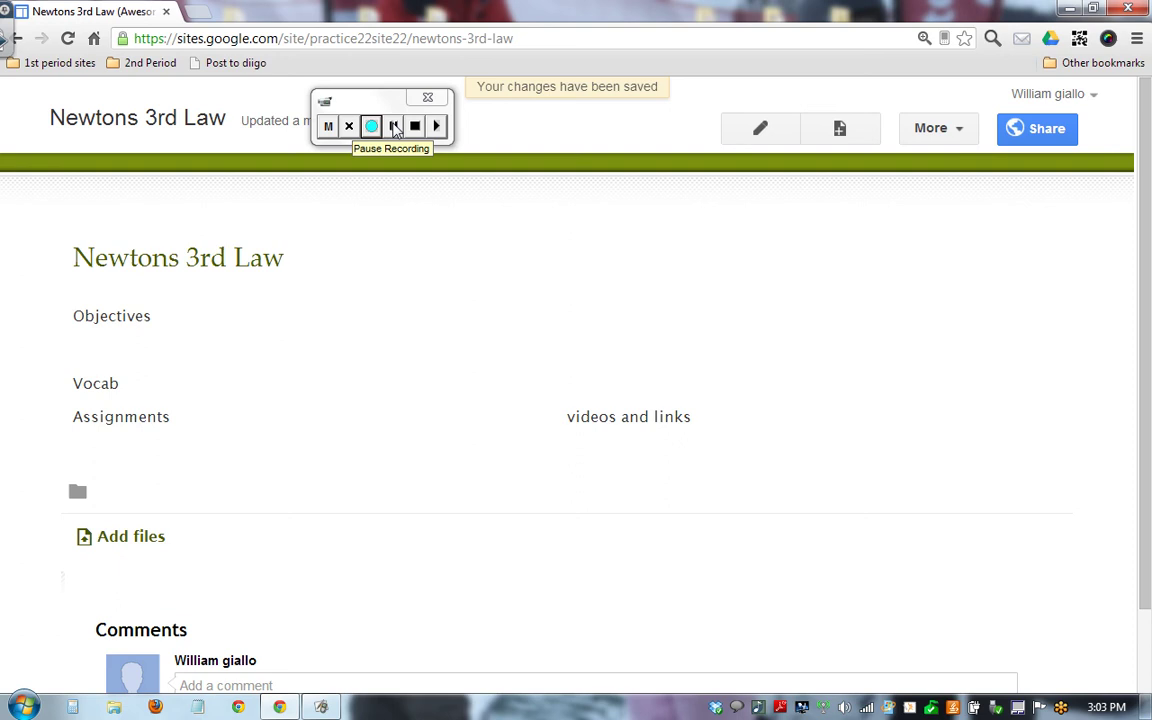
{"action": "left_click", "coordinate": [395, 127]}
{"action": "left_click", "coordinate": [373, 128]}
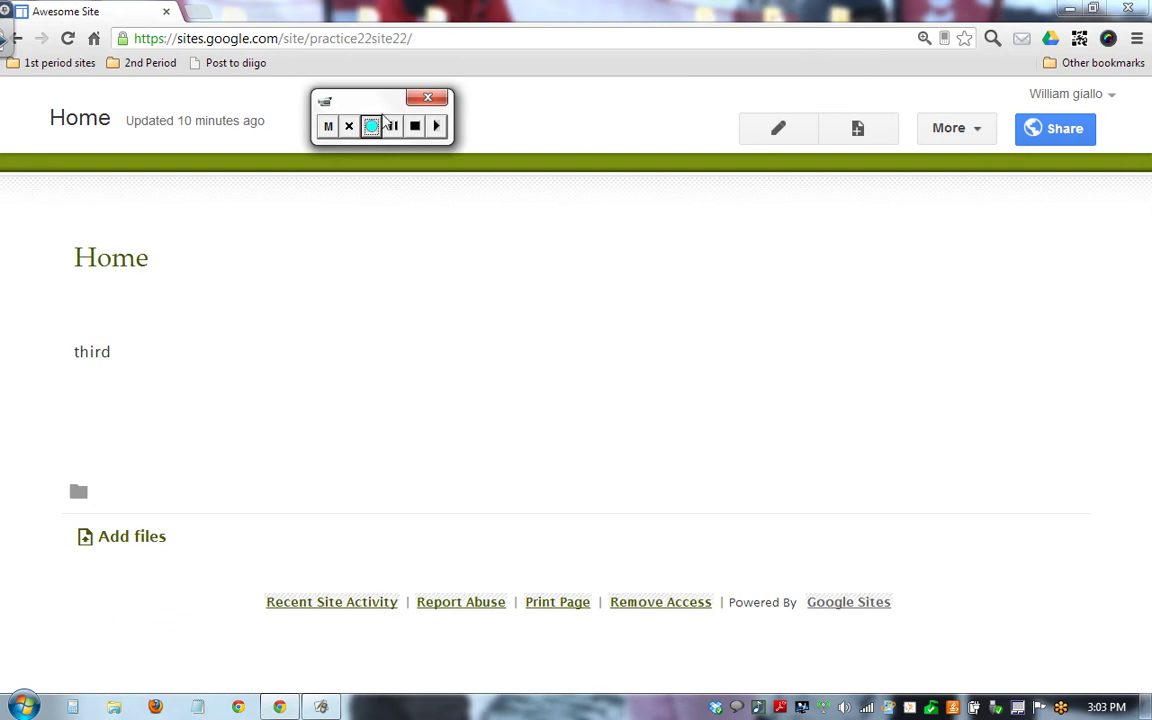
{"action": "left_click_drag", "start_coordinate": [386, 104], "coordinate": [375, 94]}
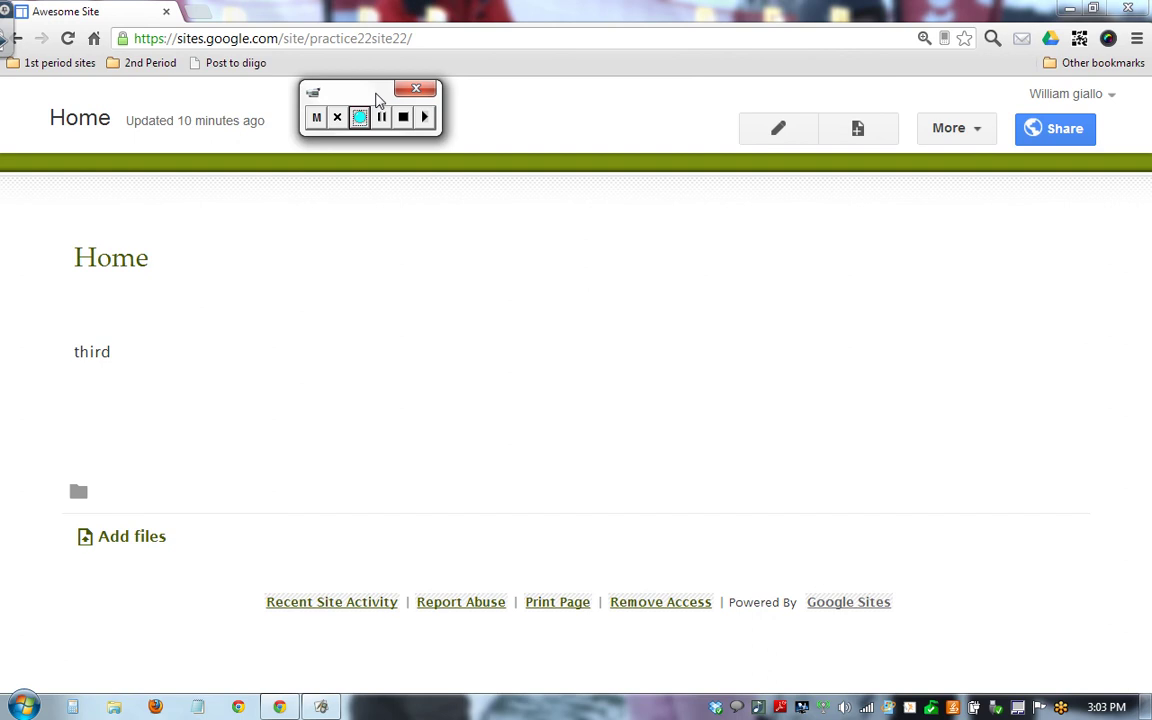
Open the site management settings from the Home page and view the site layout settings.
{"action": "left_click", "coordinate": [985, 131]}
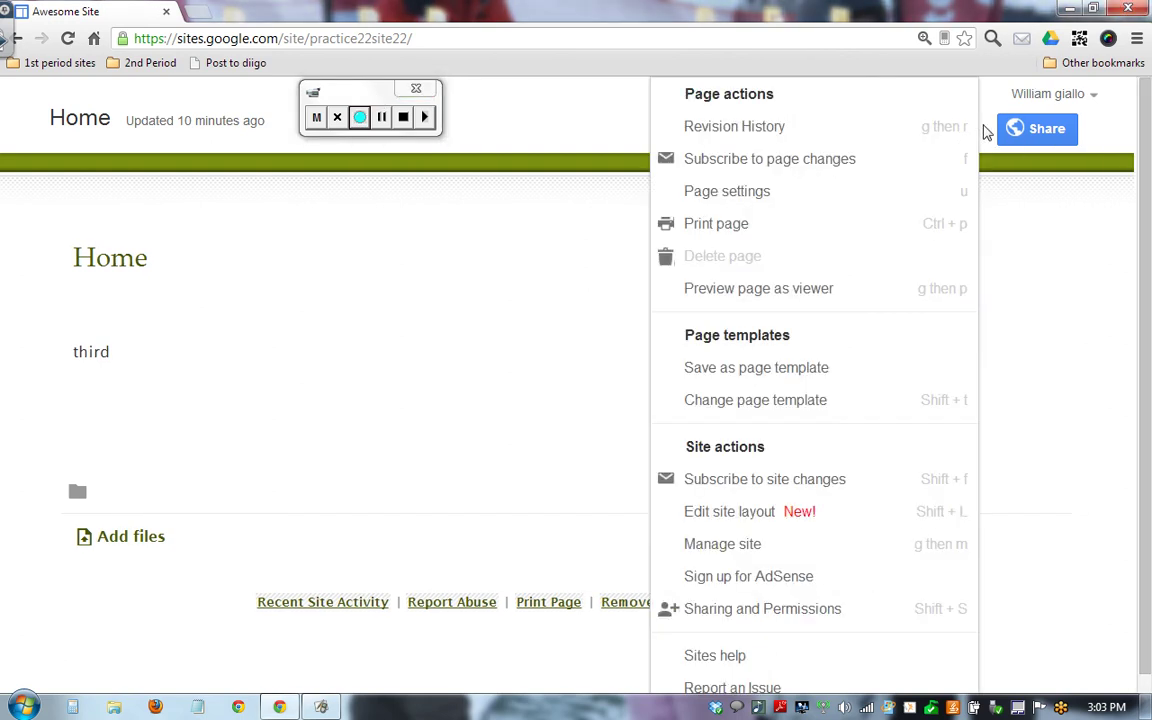
{"action": "left_click", "coordinate": [755, 549]}
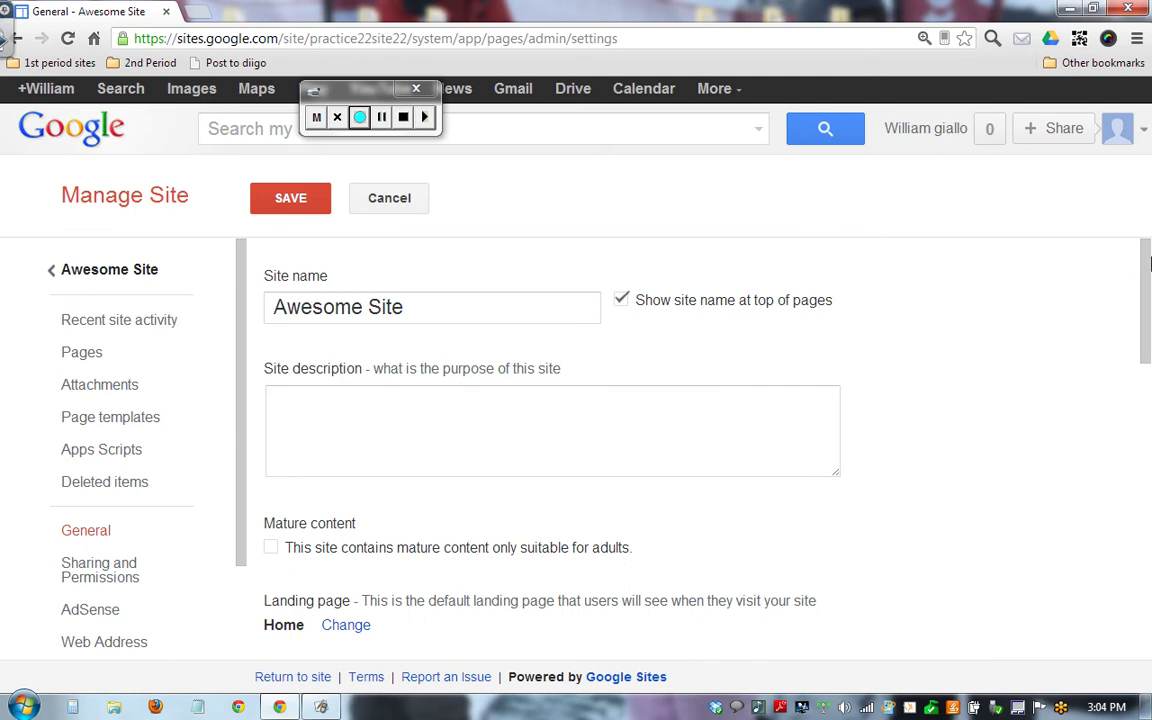
{"action": "left_click_drag", "start_coordinate": [1140, 280], "coordinate": [238, 446]}
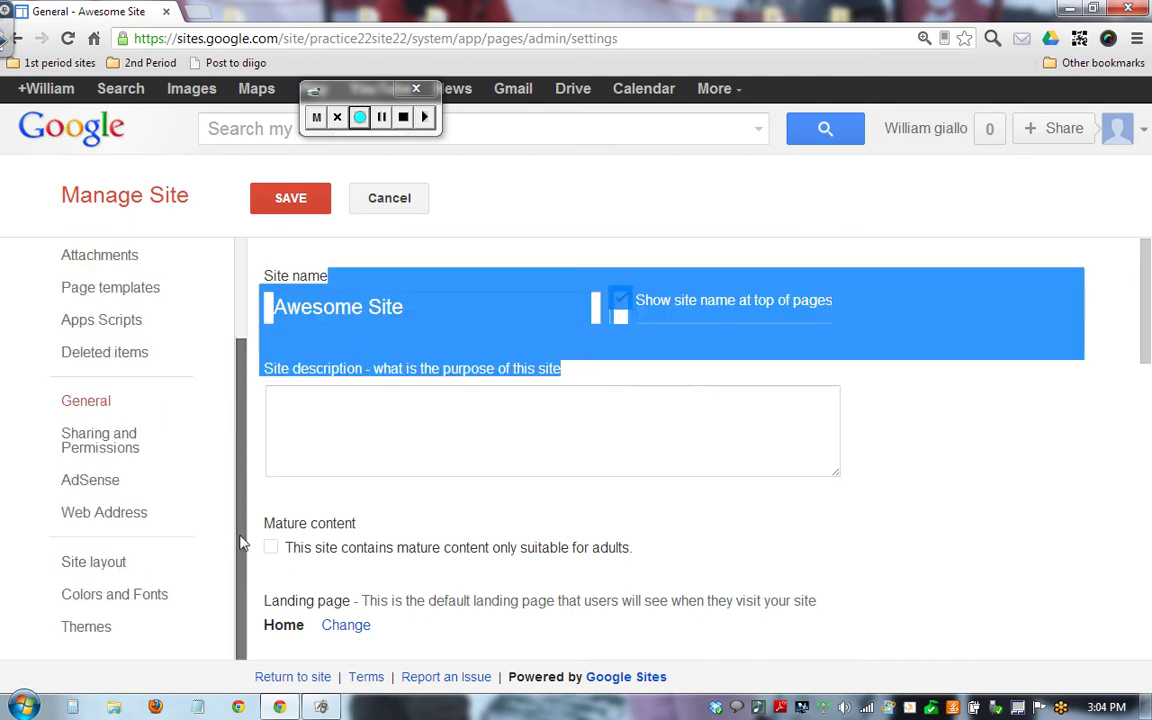
{"action": "left_click", "coordinate": [91, 563]}
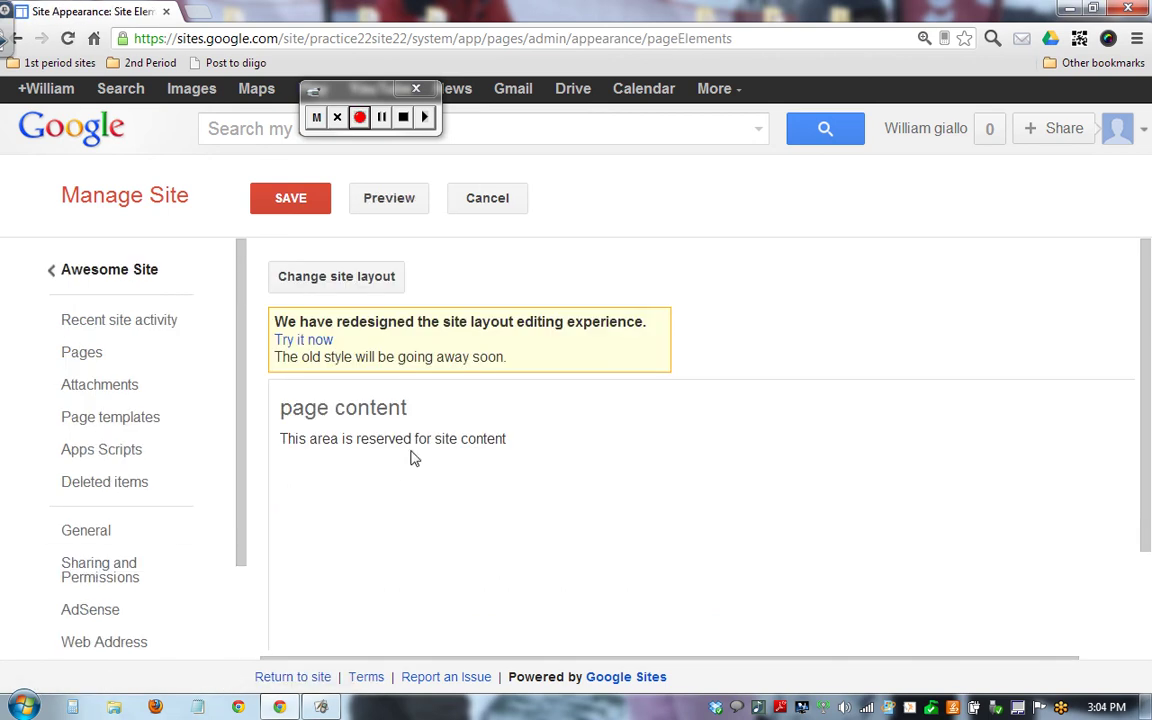
{"action": "left_click_drag", "start_coordinate": [244, 437], "coordinate": [249, 635]}
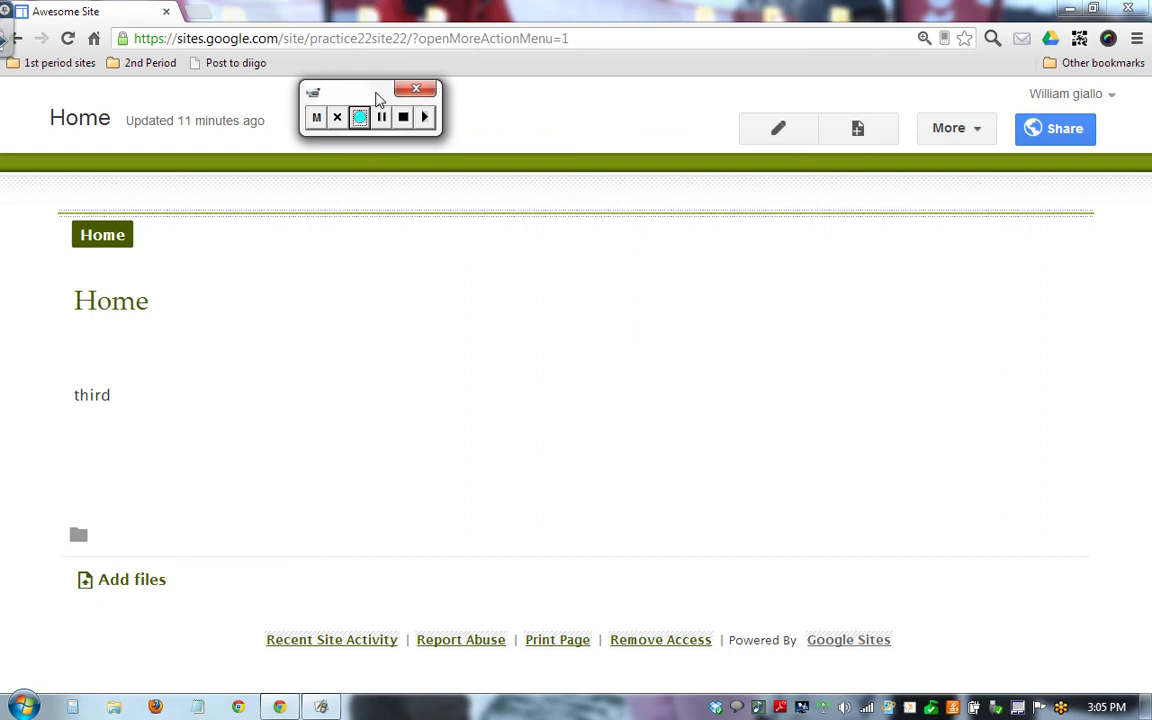
Open the site layout for editing from the Home page.
{"action": "left_click_drag", "start_coordinate": [378, 98], "coordinate": [768, 508]}
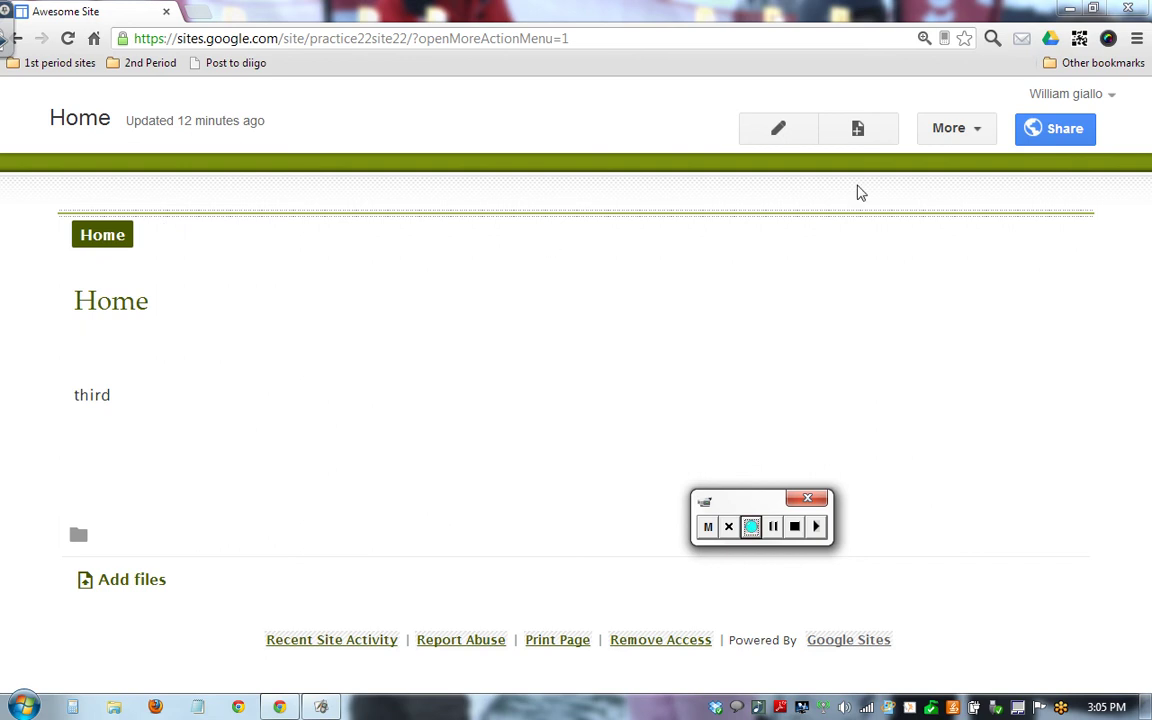
{"action": "left_click", "coordinate": [955, 130]}
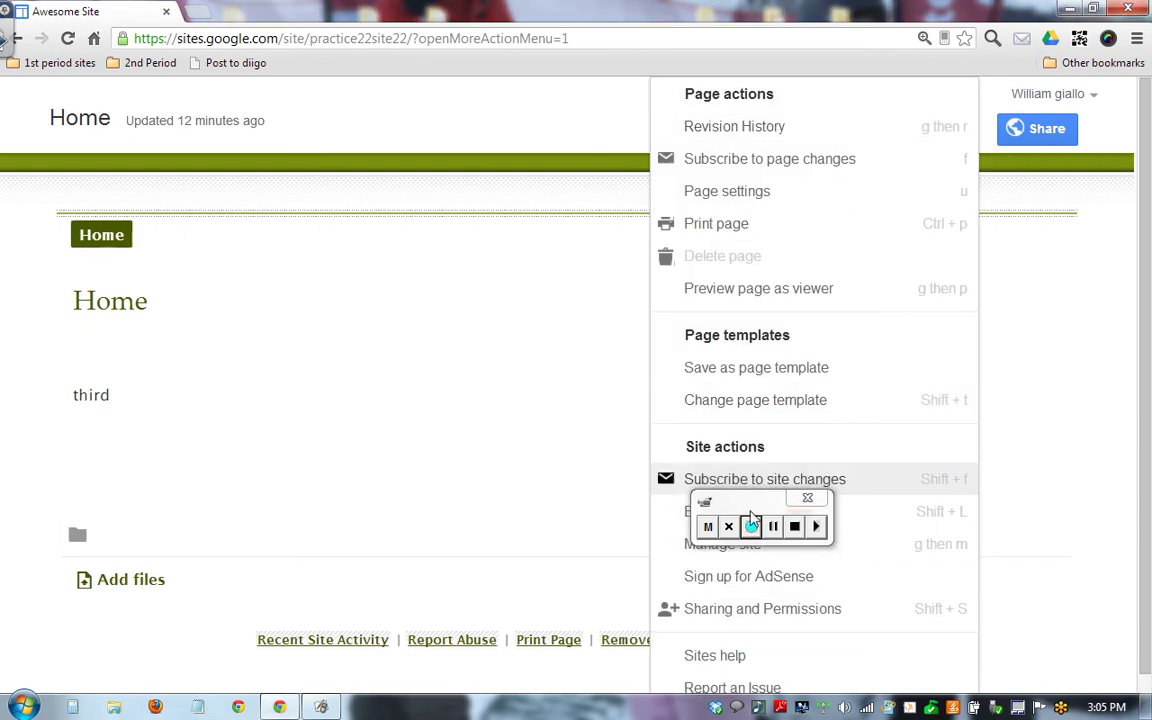
{"action": "left_click_drag", "start_coordinate": [750, 515], "coordinate": [684, 261]}
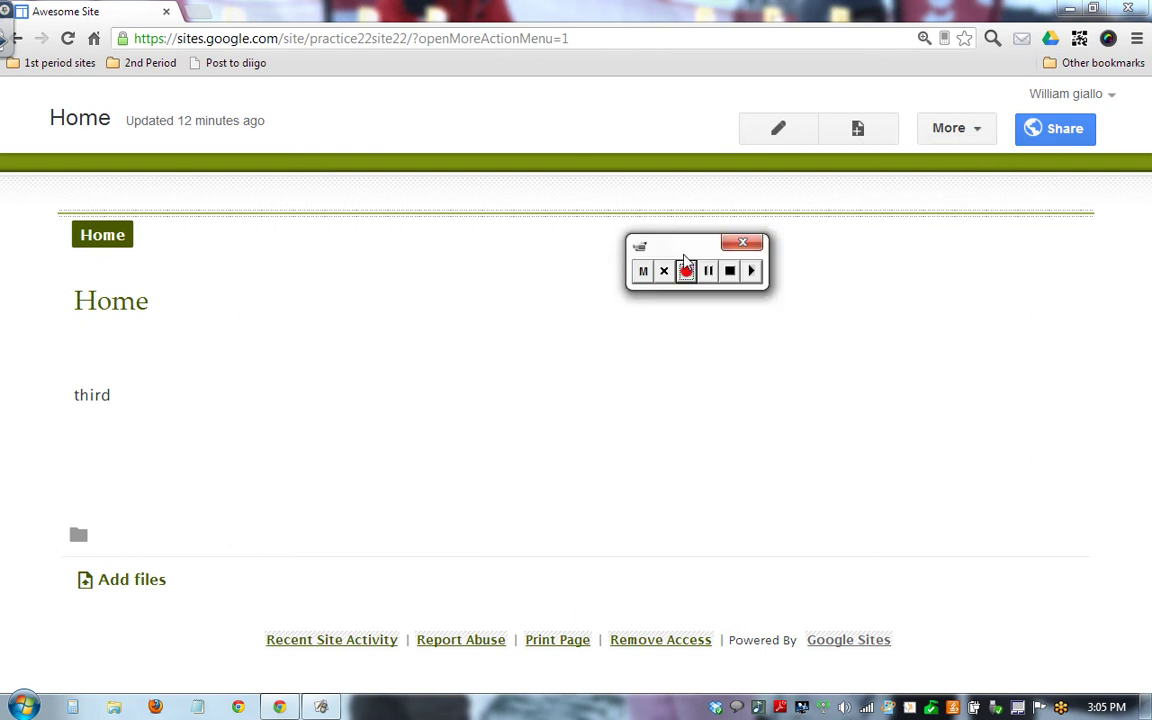
{"action": "left_click", "coordinate": [966, 136]}
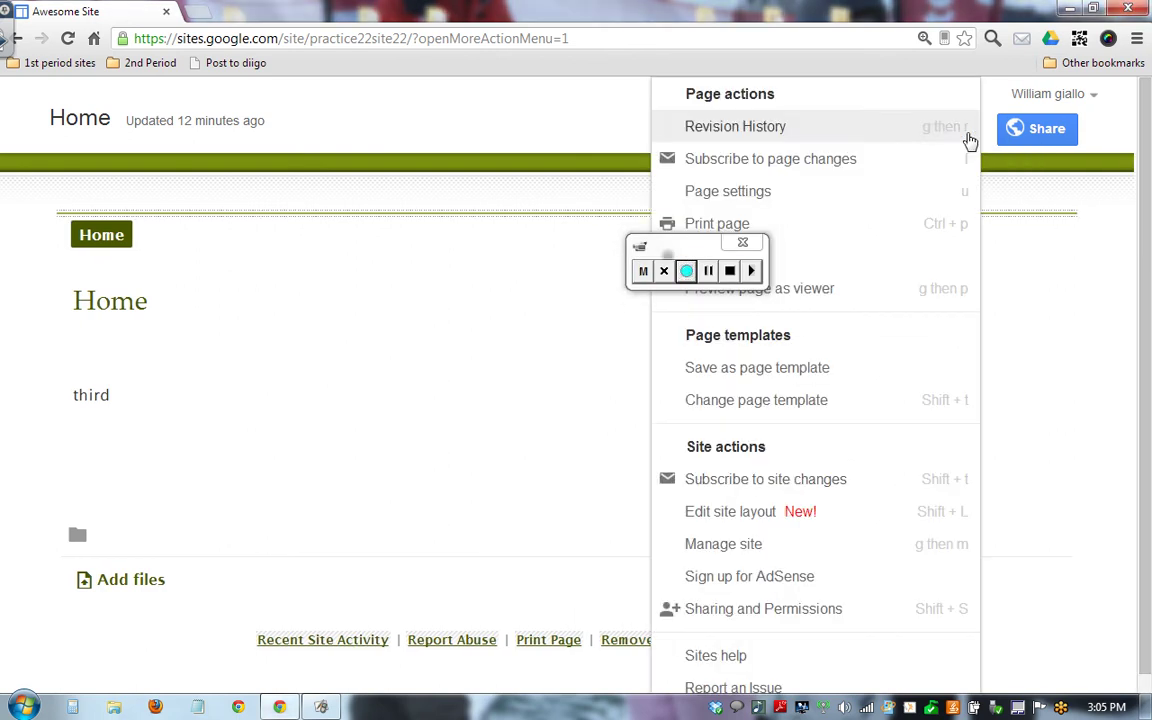
{"action": "left_click", "coordinate": [789, 524]}
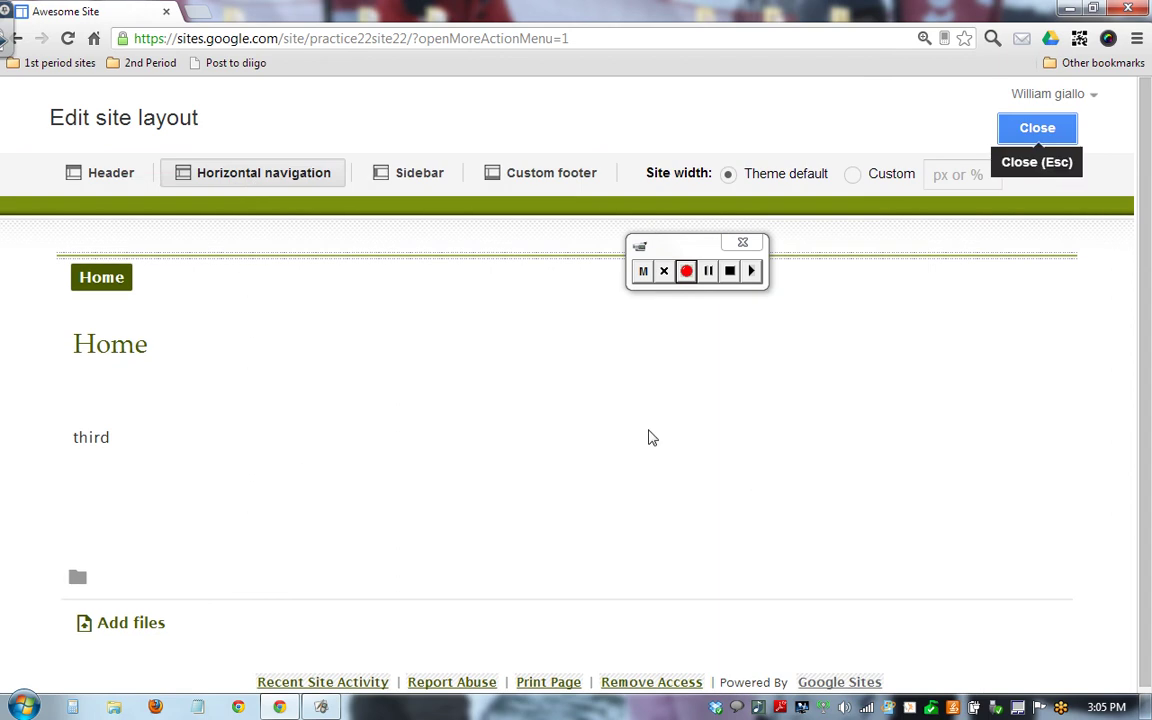
Try the layout with a sidebar instead of horizontal navigation, and switch back to horizontal navigation only.
{"action": "left_click", "coordinate": [316, 173]}
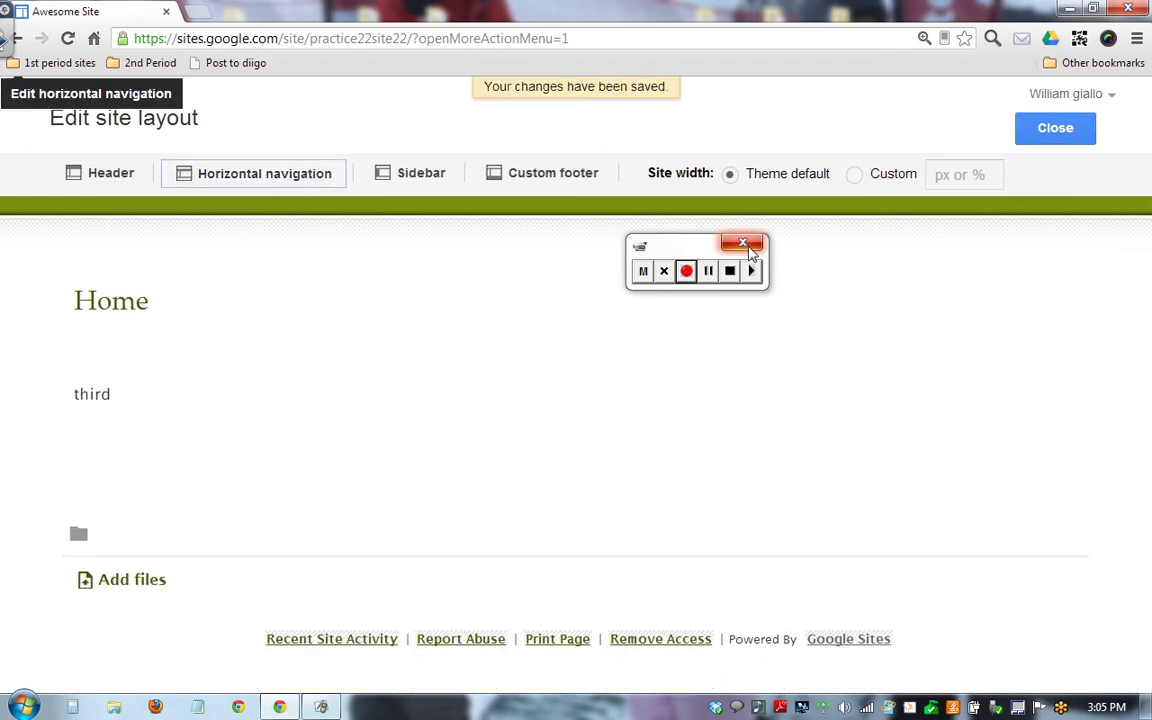
{"action": "left_click_drag", "start_coordinate": [676, 243], "coordinate": [624, 485]}
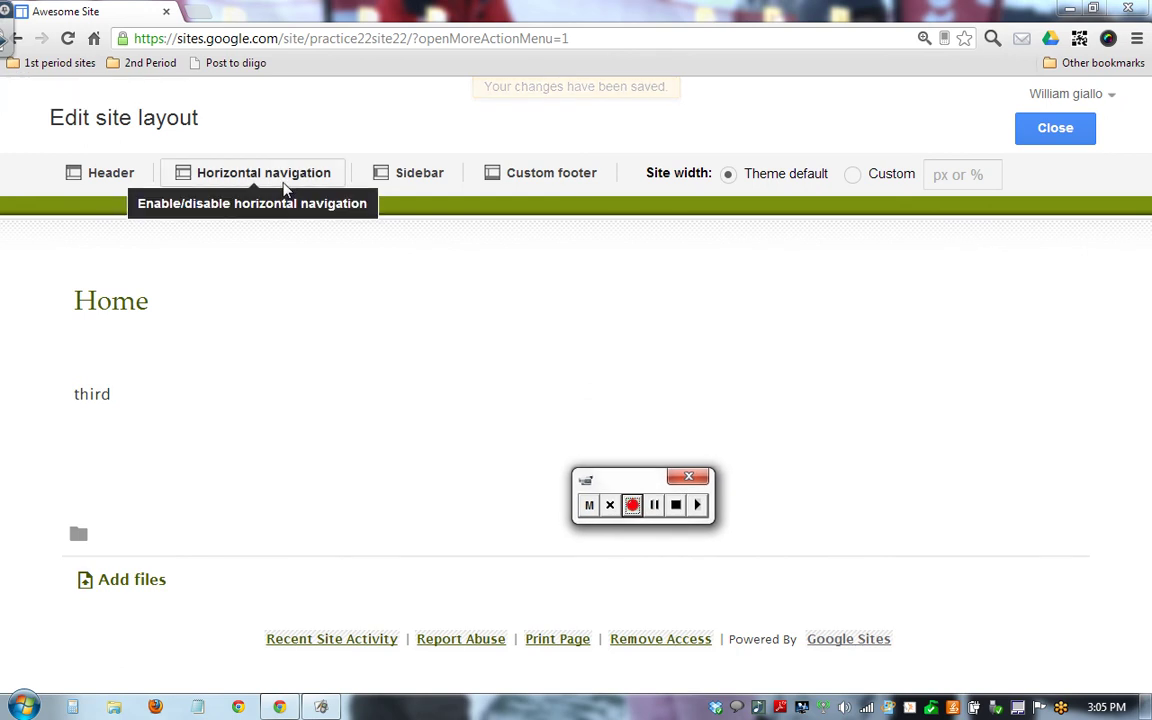
{"action": "left_click", "coordinate": [421, 175]}
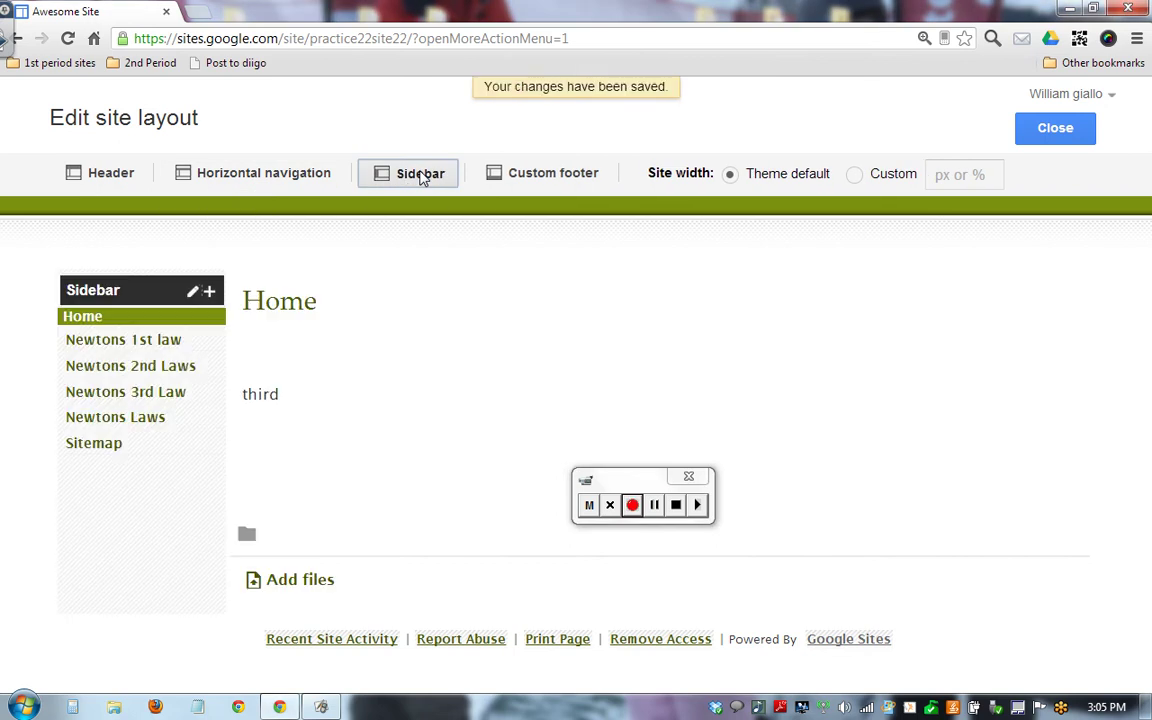
{"action": "mouse_move", "coordinate": [136, 350]}
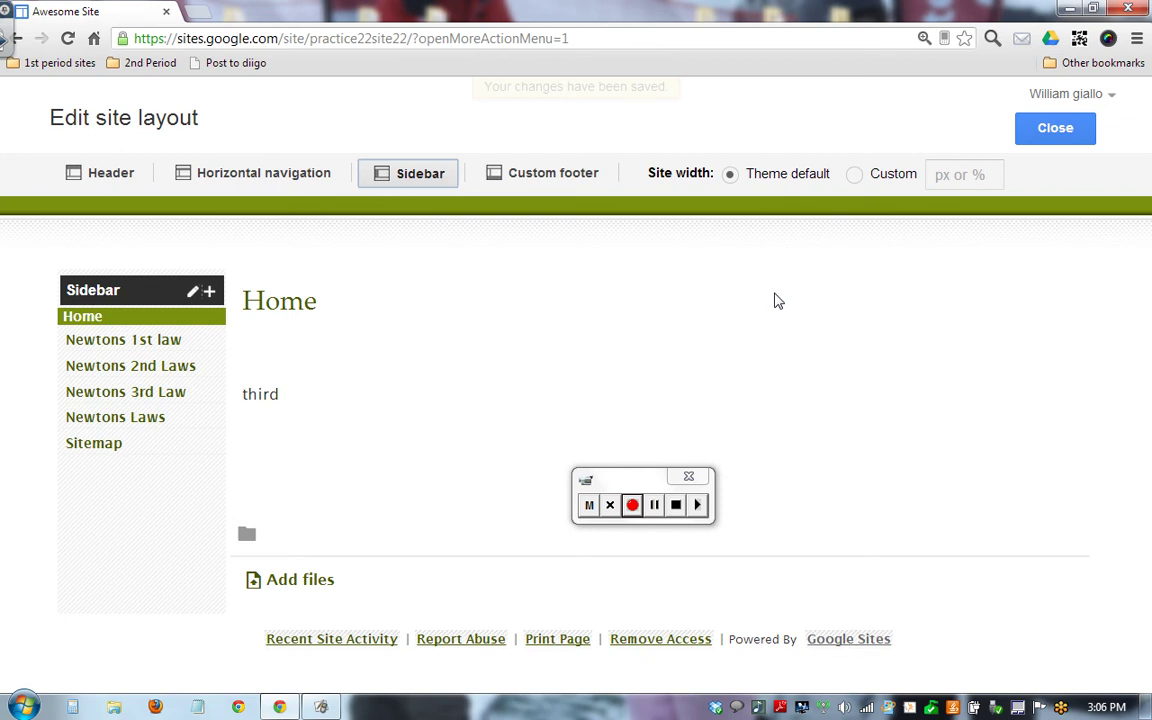
{"action": "left_click", "coordinate": [432, 190]}
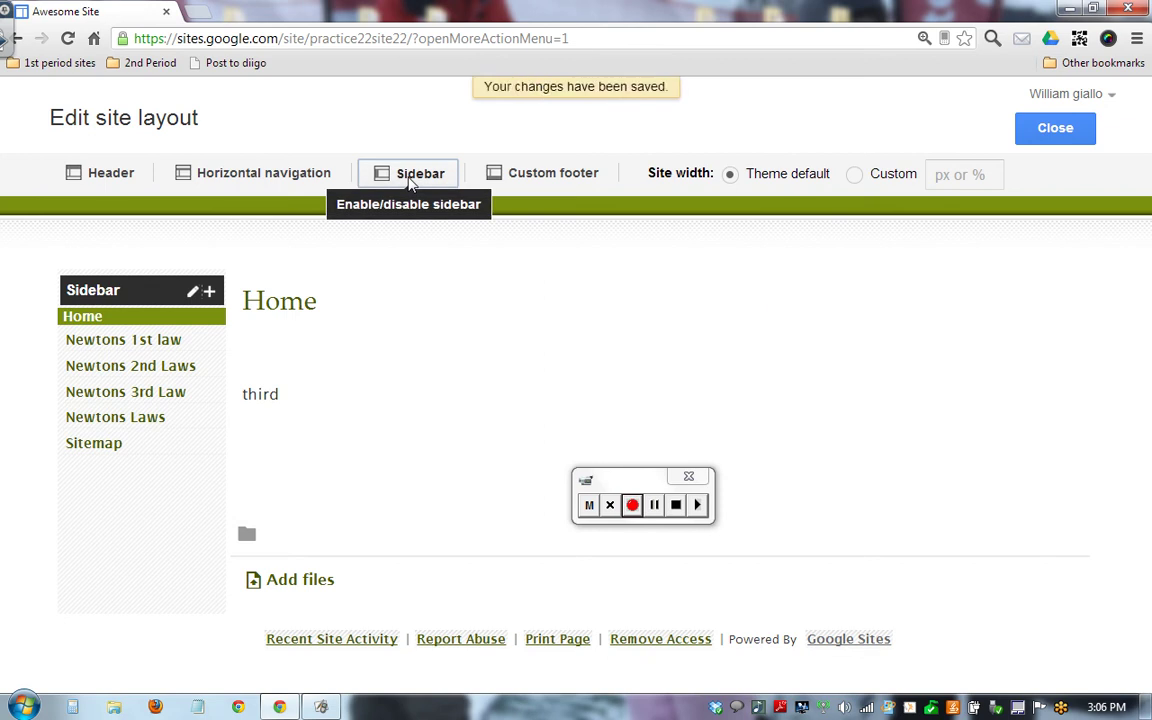
{"action": "left_click", "coordinate": [275, 177]}
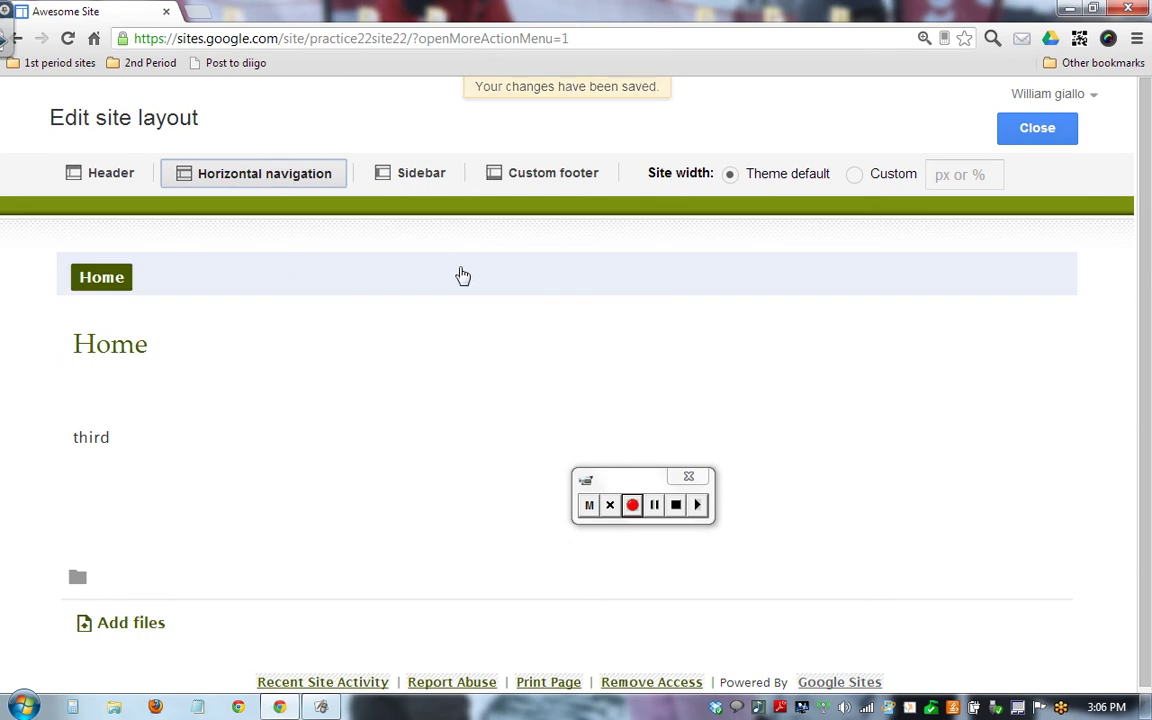
Open the horizontal navigation's configuration and add the Newtons Laws page to the pages shown.
{"action": "left_click", "coordinate": [517, 288]}
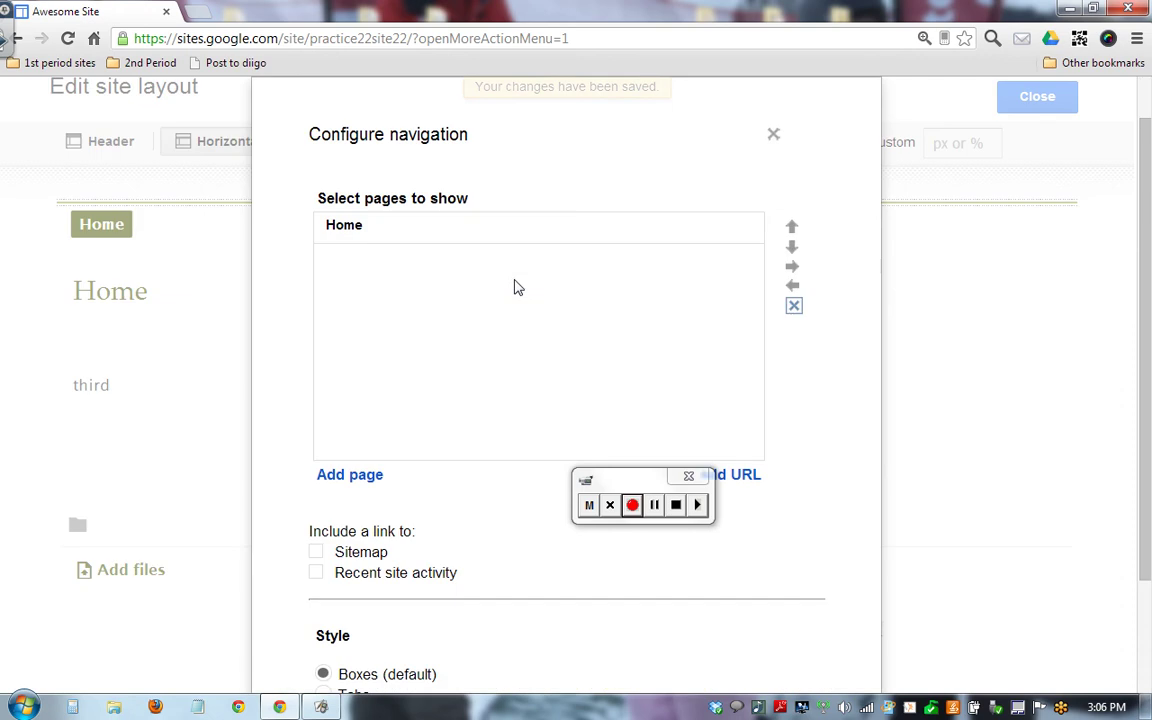
{"action": "left_click", "coordinate": [357, 476]}
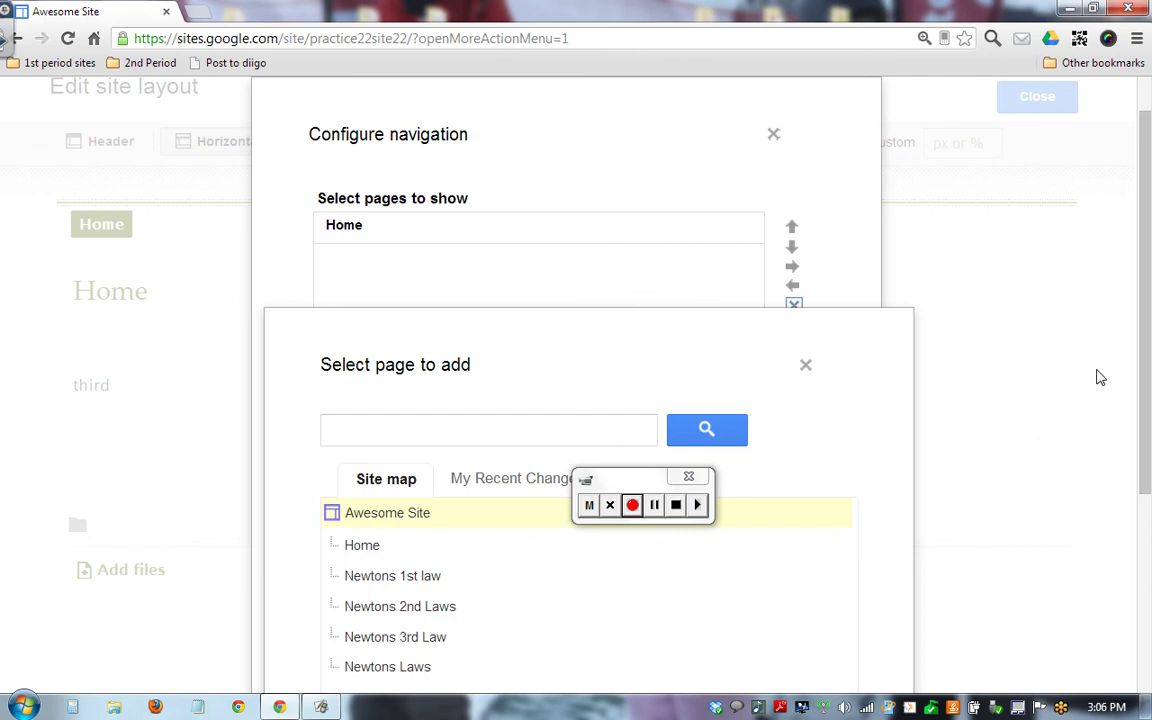
{"action": "scroll", "coordinate": [1122, 334], "scroll_direction": "down", "scroll_amount": 2}
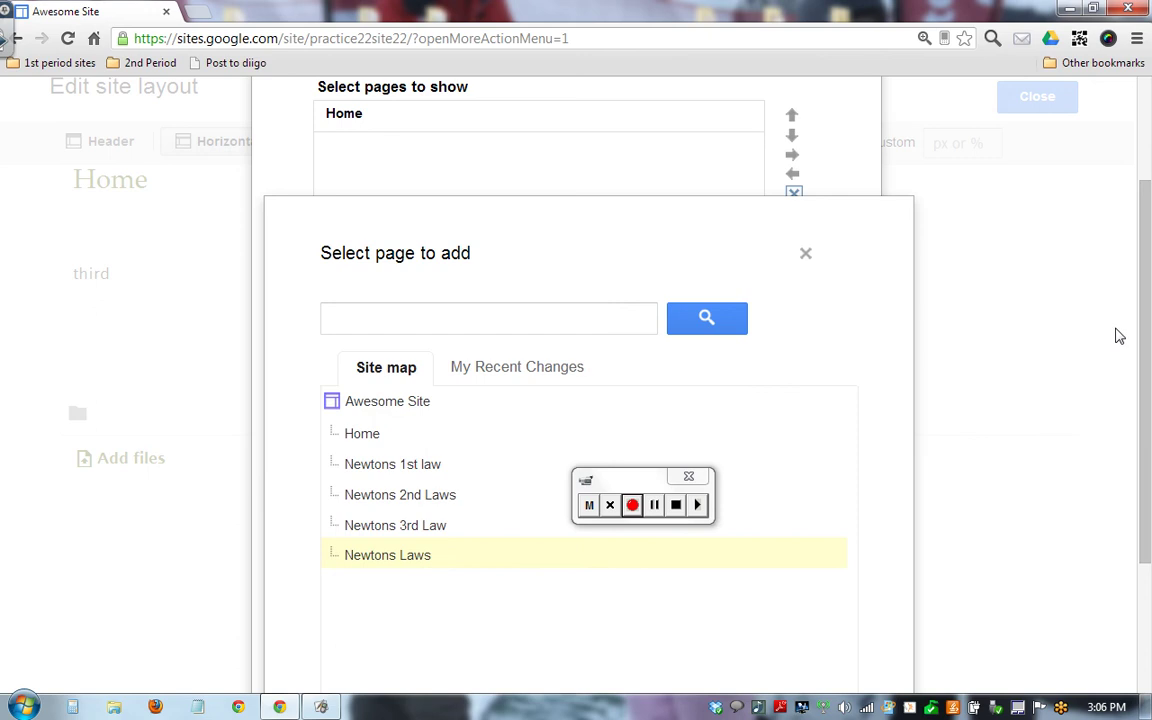
{"action": "scroll", "coordinate": [1134, 290], "scroll_direction": "down", "scroll_amount": 3}
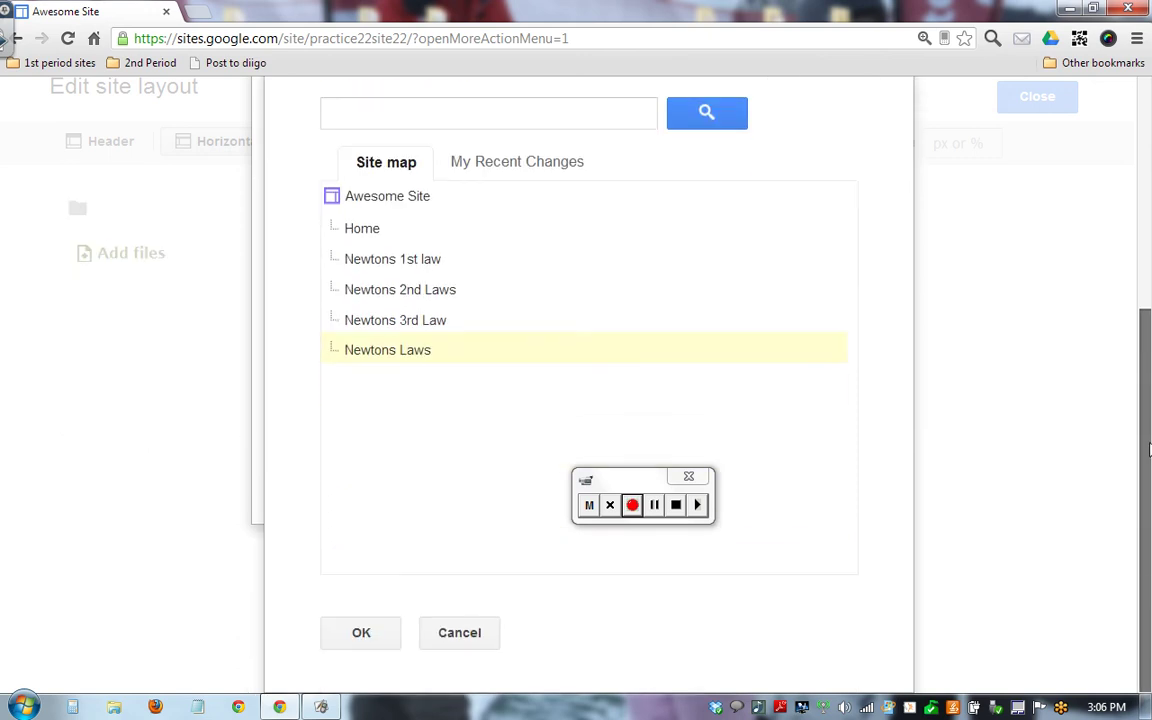
{"action": "left_click", "coordinate": [361, 633]}
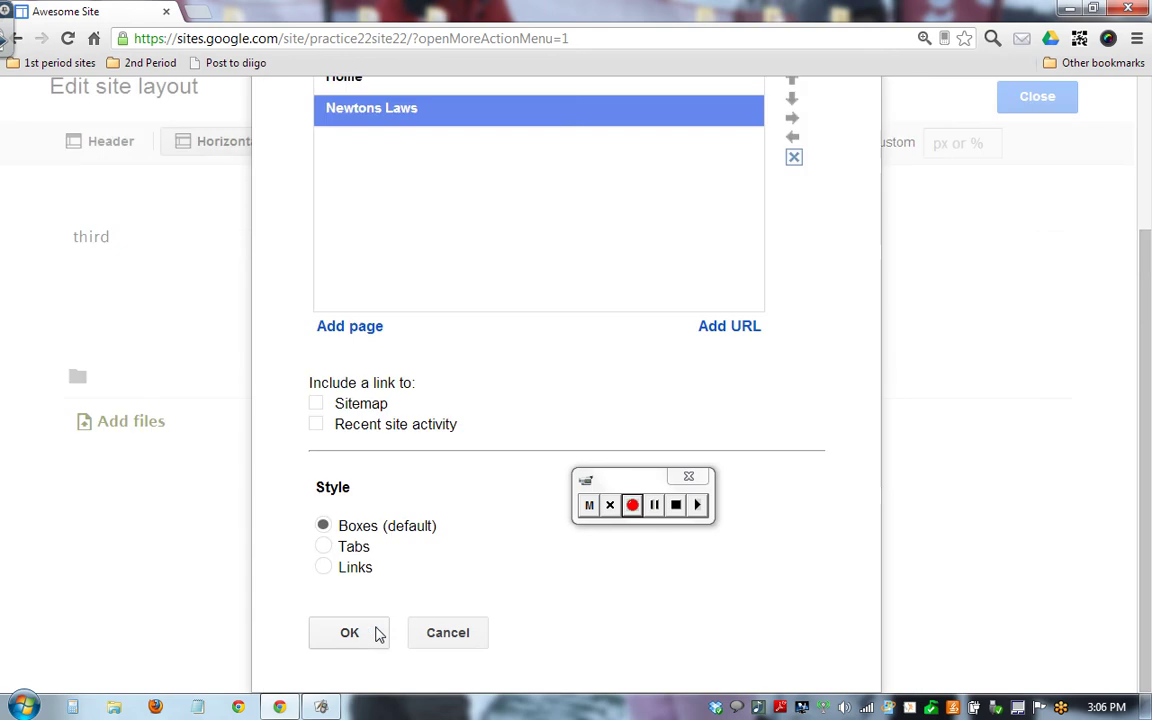
Set the horizontal navigation's style to Tabs and apply the configuration.
{"action": "left_click_drag", "start_coordinate": [1135, 289], "coordinate": [1150, 245]}
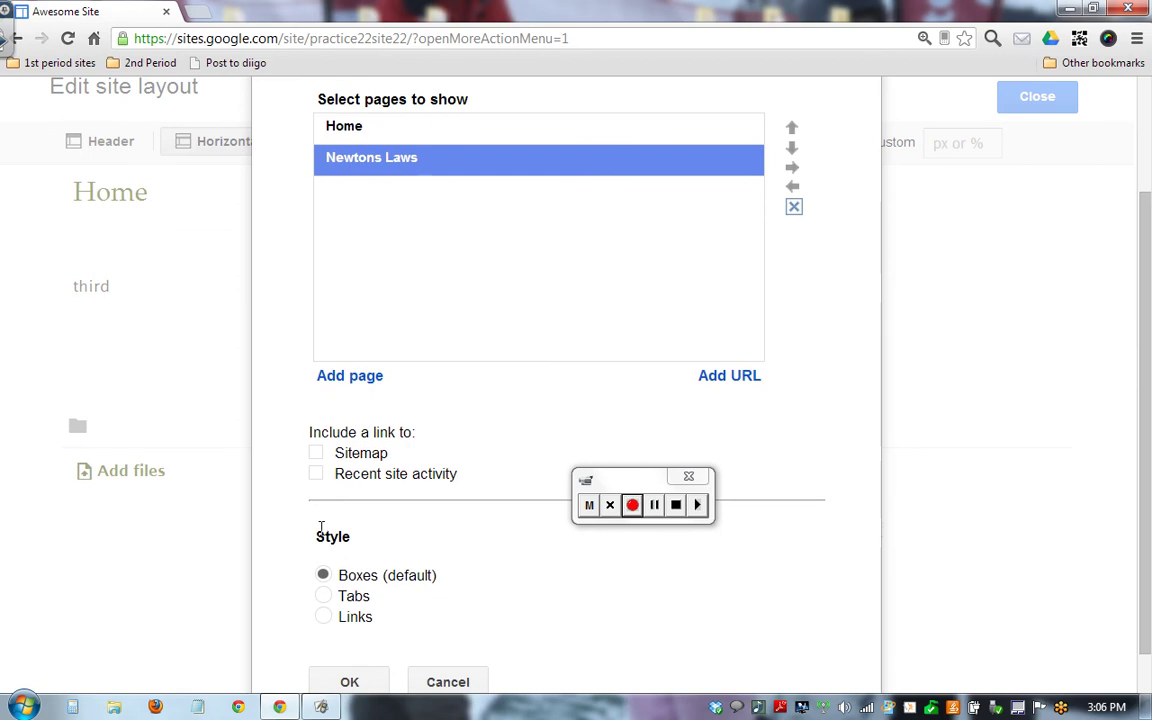
{"action": "left_click", "coordinate": [324, 597]}
{"action": "left_click", "coordinate": [350, 683]}
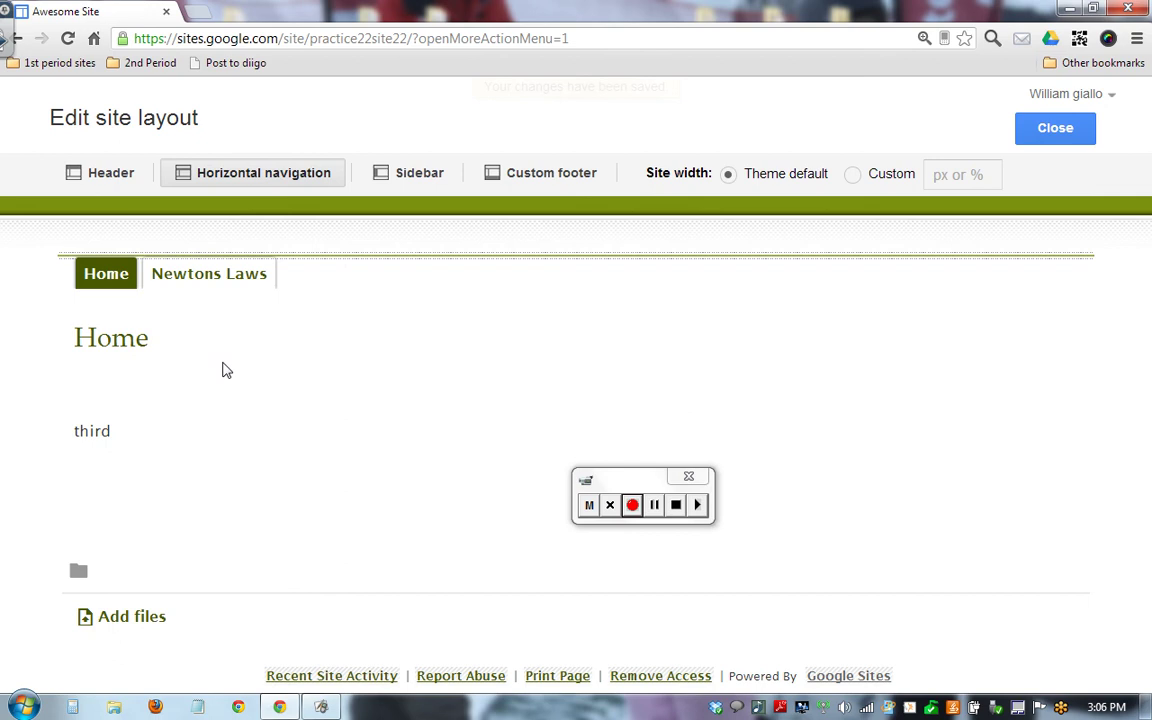
Add the Newtons 1st law page to the horizontal navigation and indent it as a sub-item of Newtons Laws.
{"action": "left_click", "coordinate": [389, 277]}
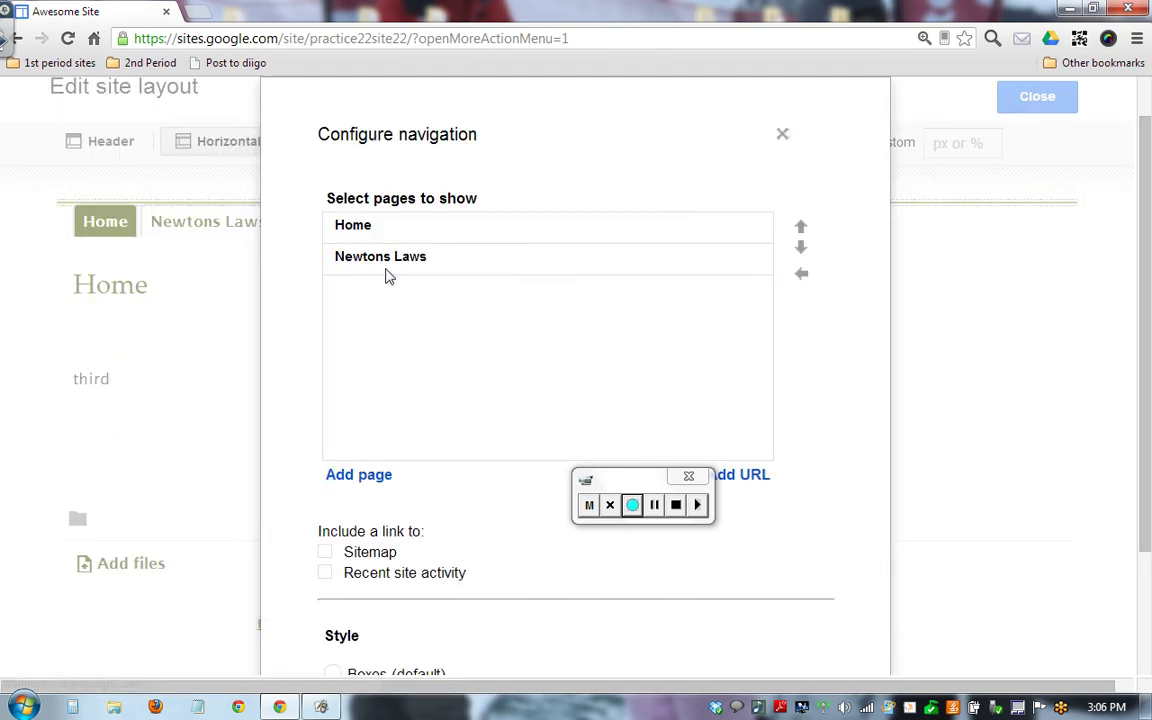
{"action": "left_click", "coordinate": [379, 473]}
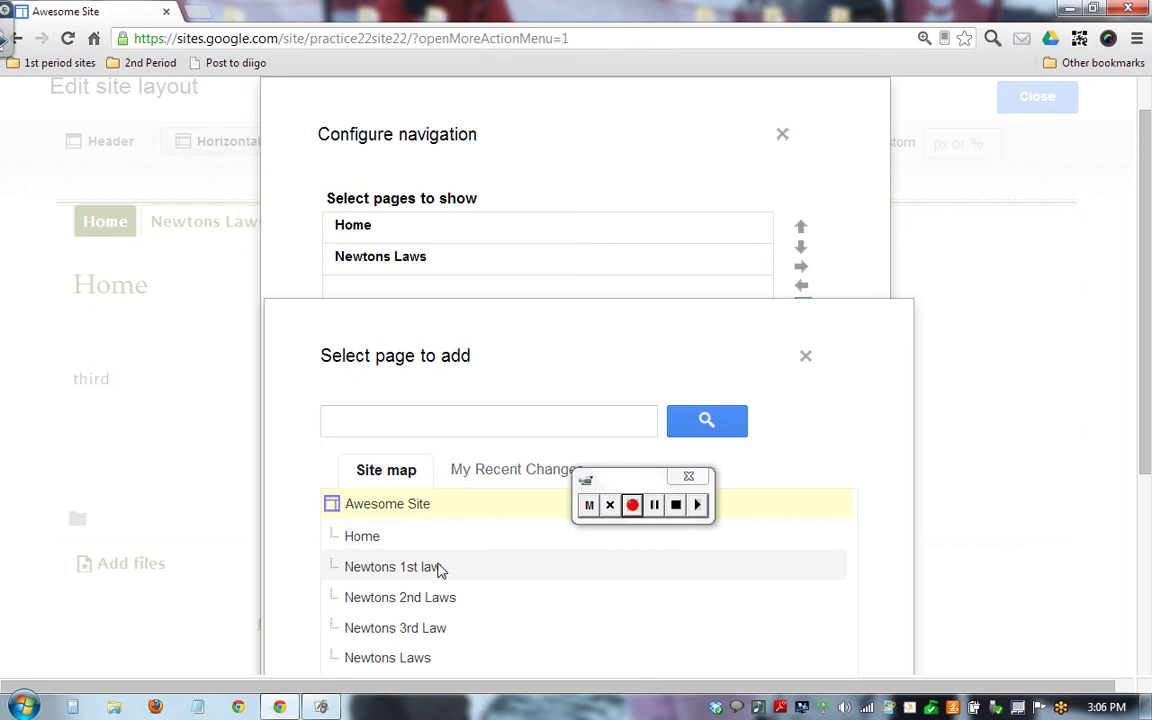
{"action": "scroll", "coordinate": [1036, 445], "scroll_direction": "down", "scroll_amount": 2}
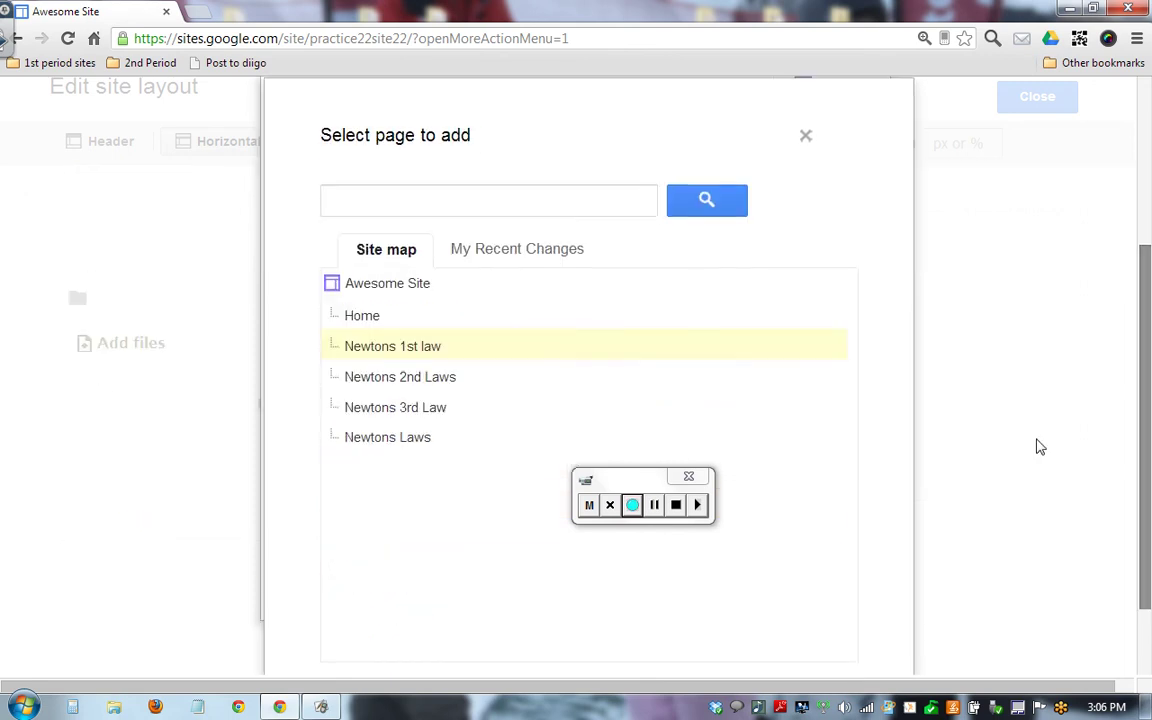
{"action": "scroll", "coordinate": [280, 580], "scroll_direction": "down", "scroll_amount": 1}
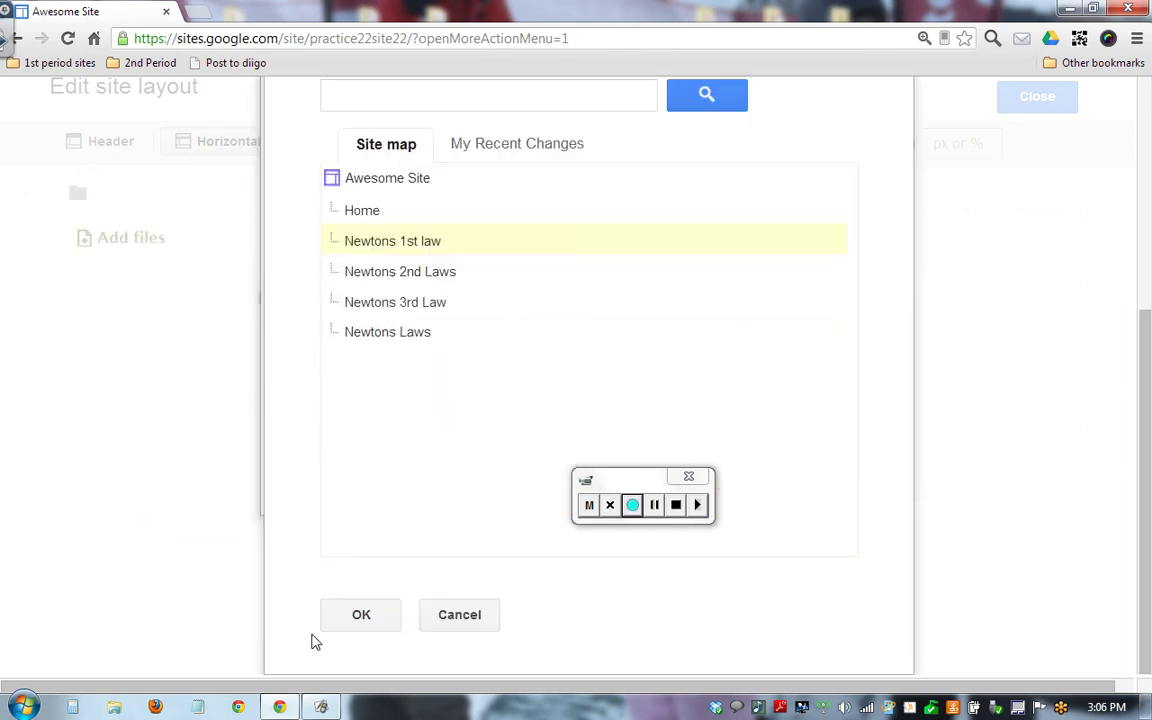
{"action": "left_click", "coordinate": [342, 628]}
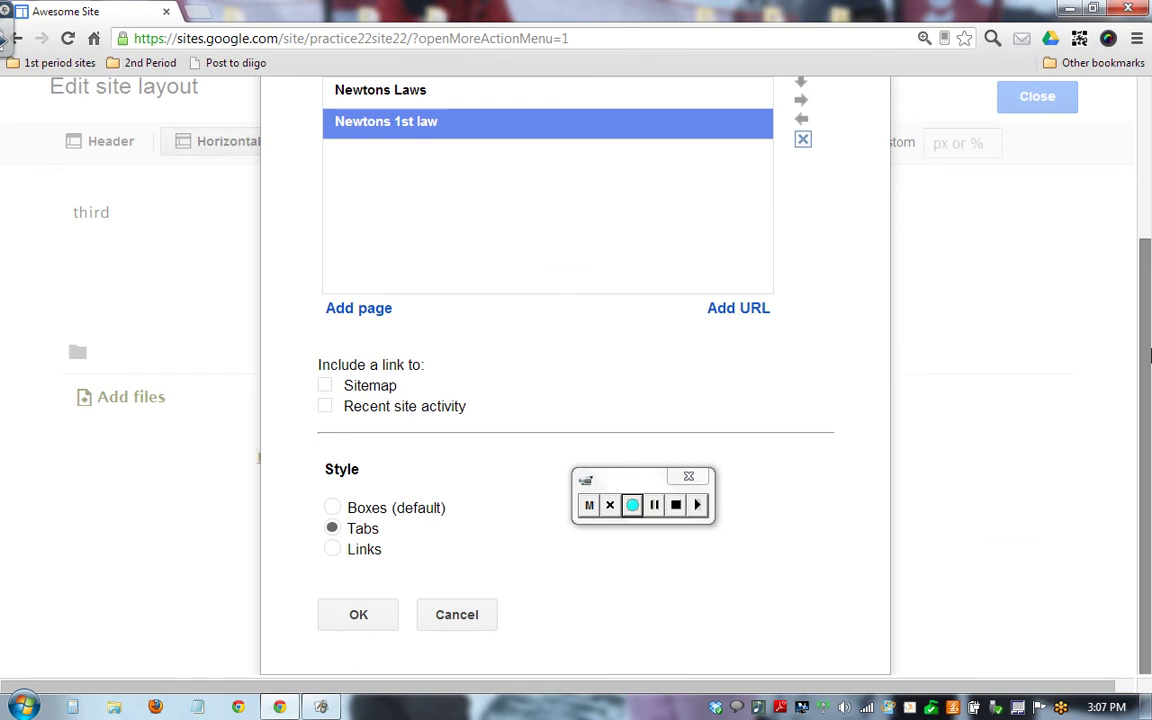
{"action": "scroll", "coordinate": [1150, 360], "scroll_direction": "up", "scroll_amount": 1}
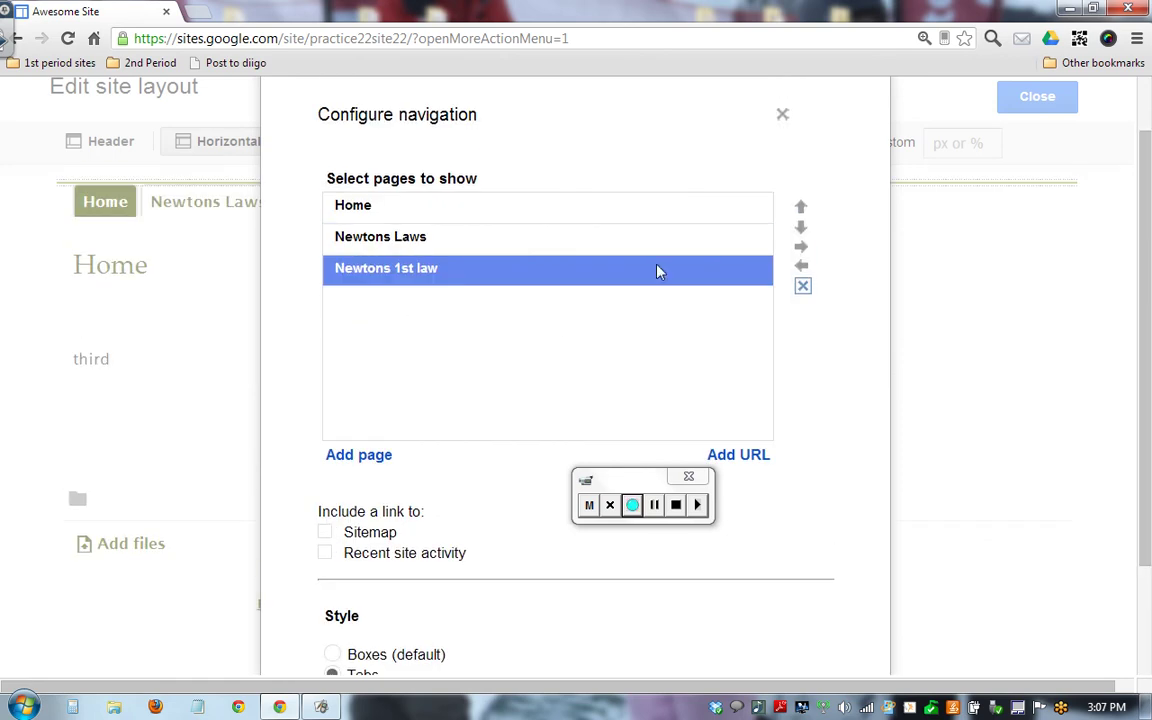
{"action": "left_click", "coordinate": [801, 255]}
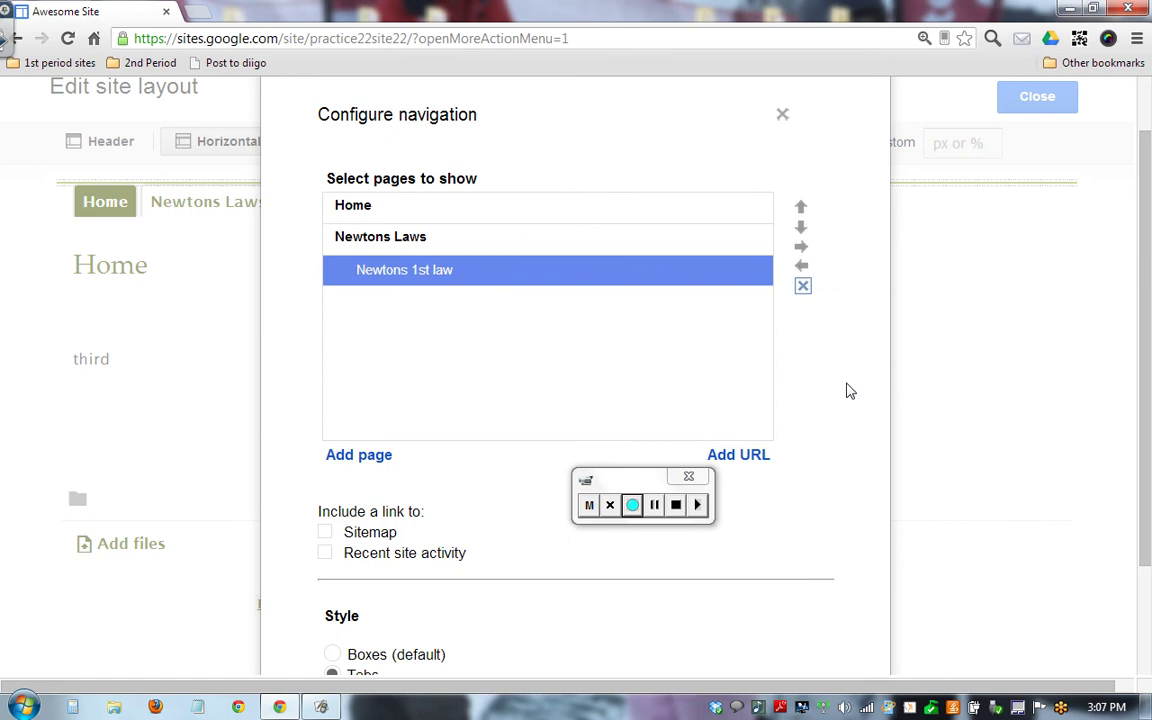
Add the Newtons 2nd Laws page to the navigation beneath Newtons 1st law.
{"action": "left_click", "coordinate": [359, 454]}
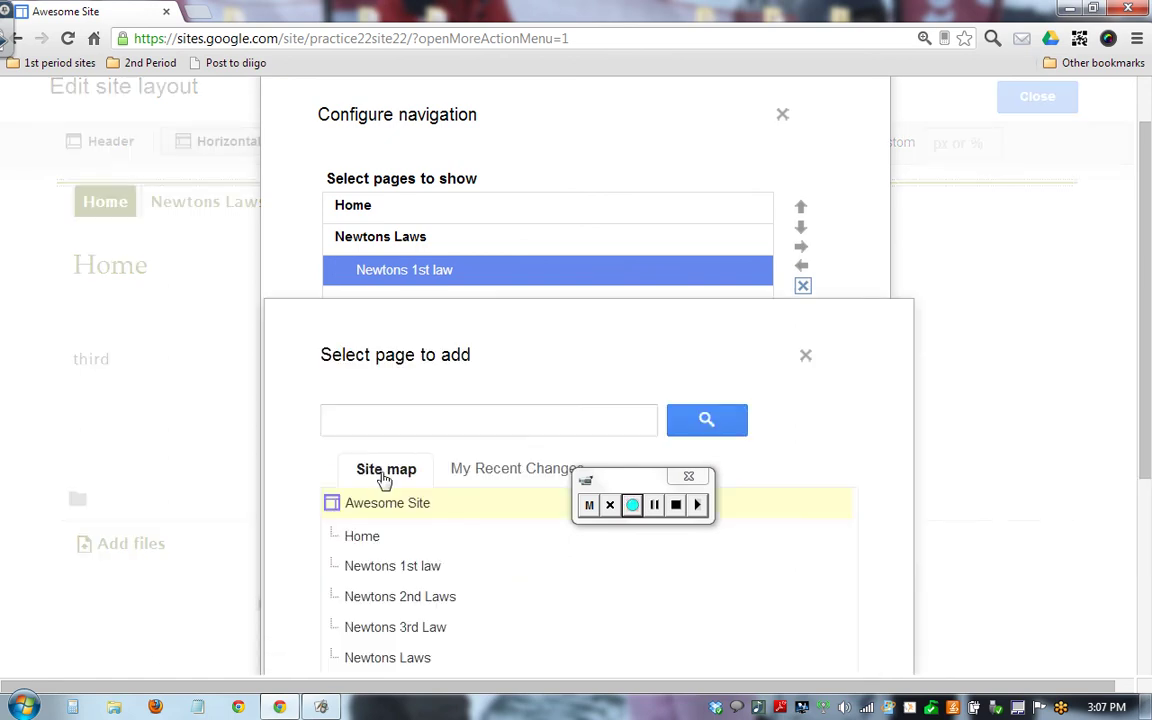
{"action": "double_click", "coordinate": [411, 596]}
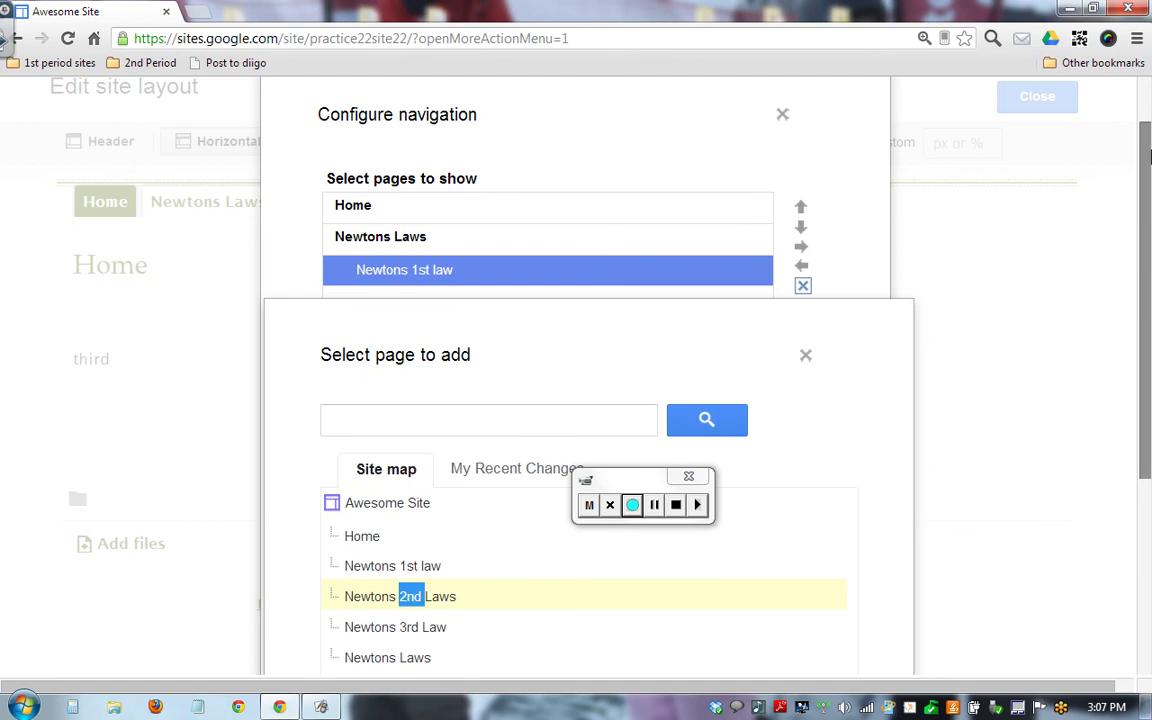
{"action": "scroll", "coordinate": [327, 543], "scroll_direction": "down", "scroll_amount": 2}
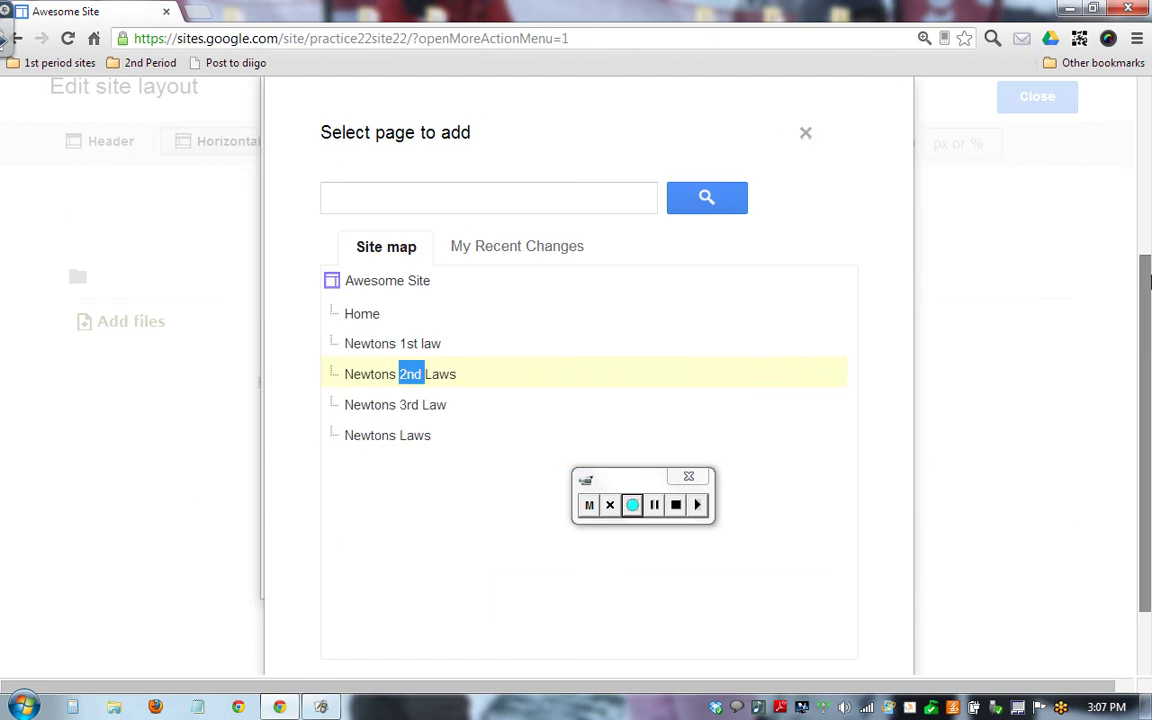
{"action": "scroll", "coordinate": [1150, 385], "scroll_direction": "down", "scroll_amount": 1}
{"action": "left_click", "coordinate": [377, 616]}
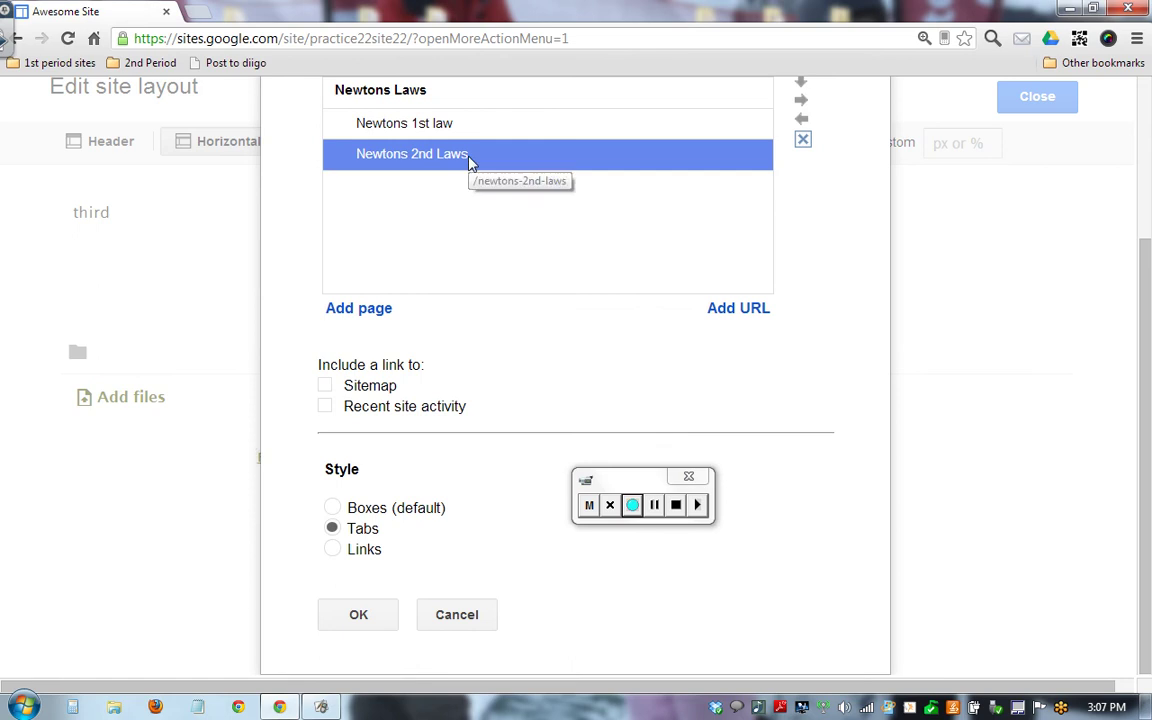
Add the Newtons 3rd Law page beneath Newtons 2nd Laws and apply the navigation configuration.
{"action": "left_click", "coordinate": [360, 309]}
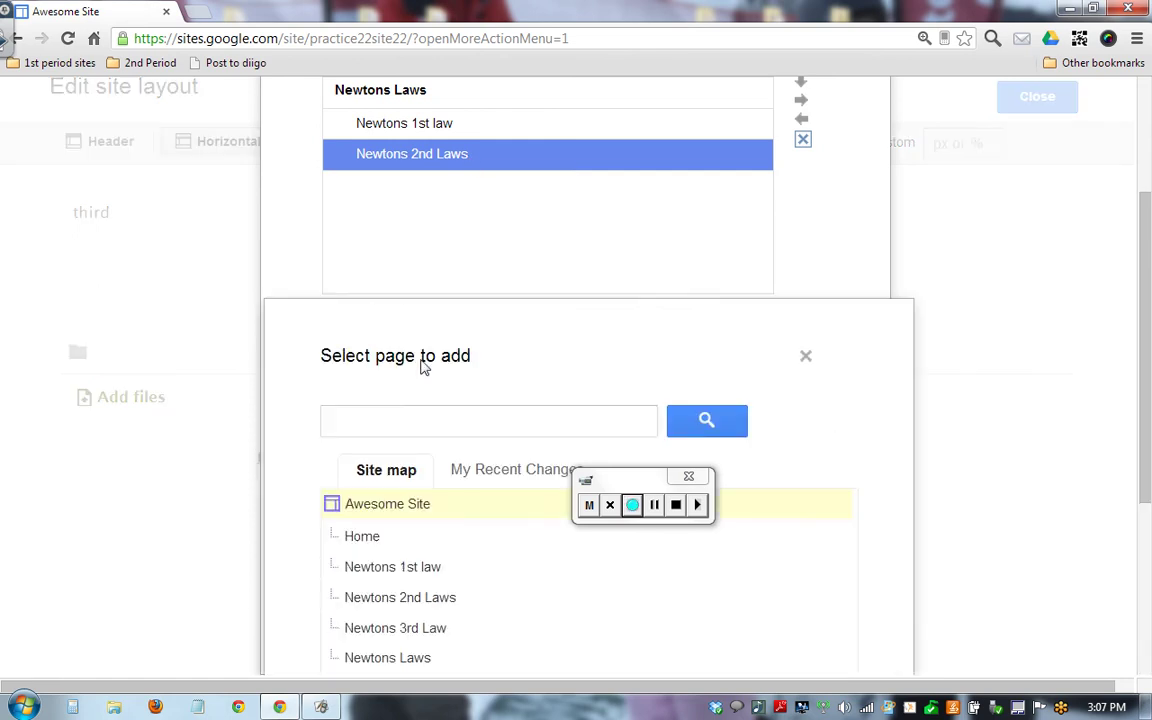
{"action": "left_click", "coordinate": [413, 630]}
{"action": "scroll", "coordinate": [990, 300], "scroll_direction": "down", "scroll_amount": 3}
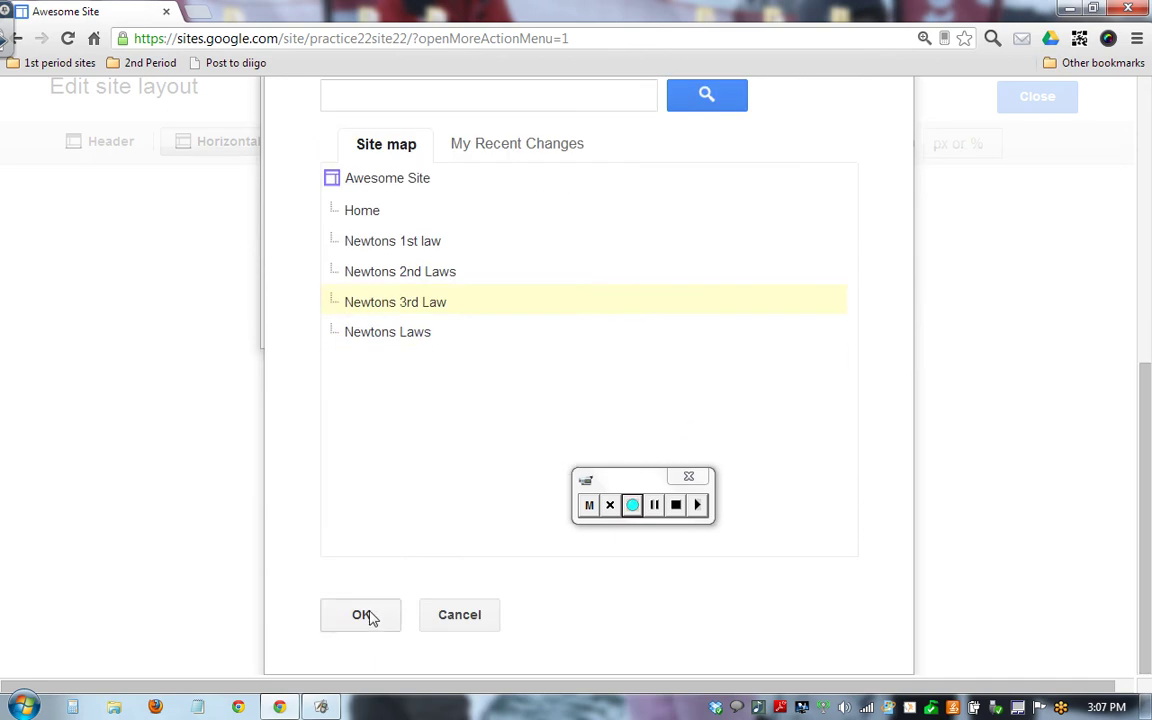
{"action": "left_click", "coordinate": [366, 615]}
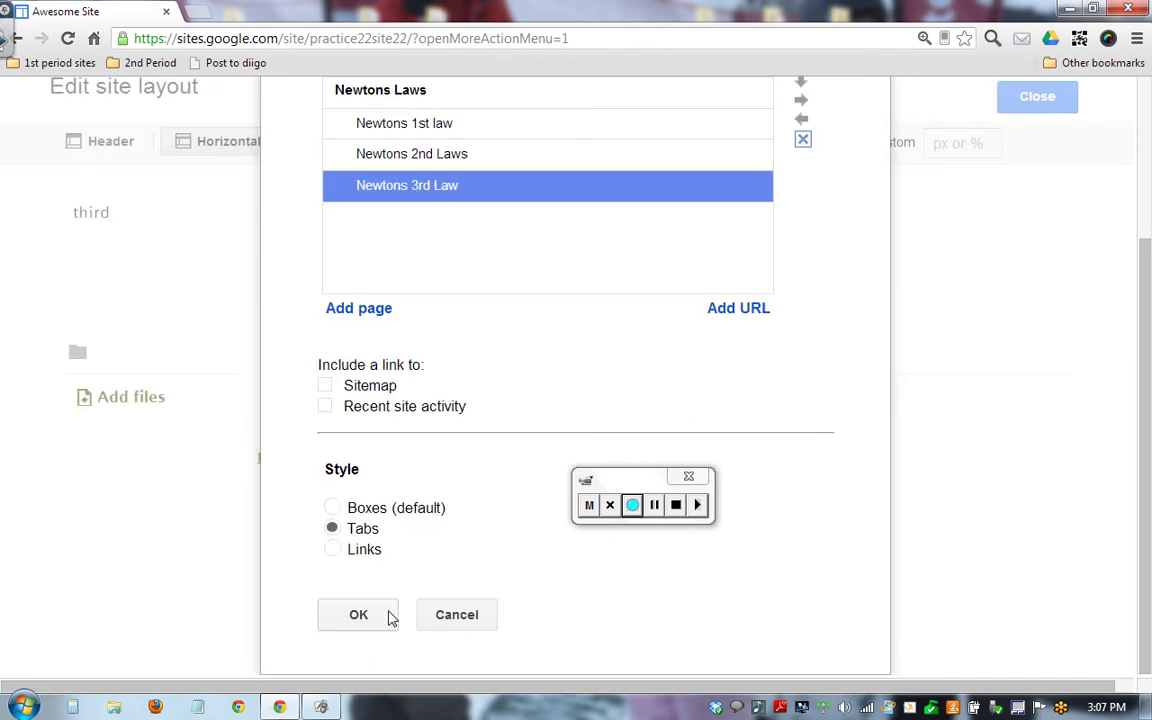
{"action": "left_click", "coordinate": [390, 616]}
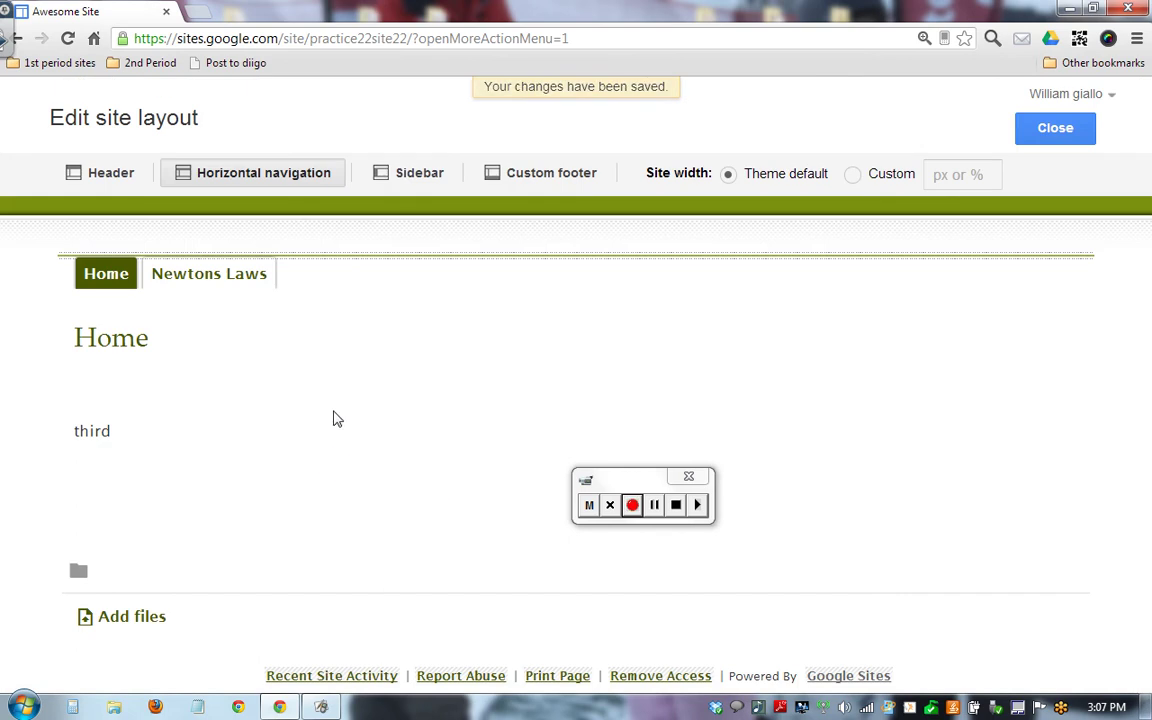
Check the sub-pages offered under Newtons Laws in the horizontal navigation.
{"action": "mouse_move", "coordinate": [209, 273]}
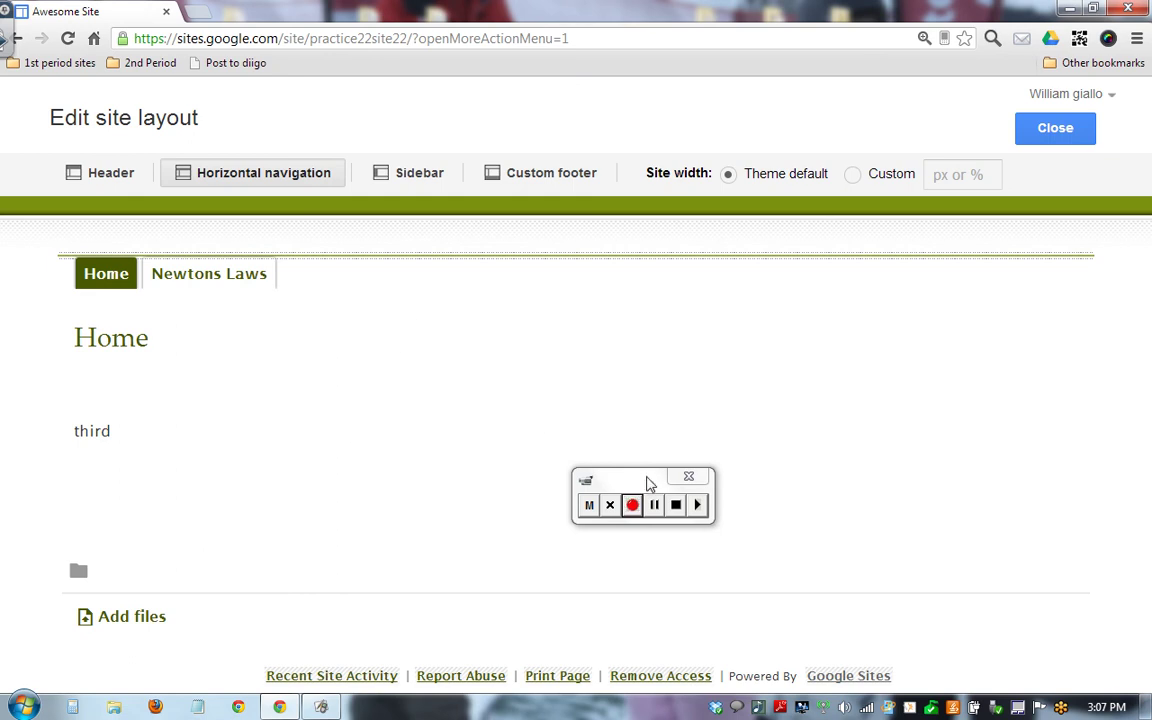
{"action": "left_click_drag", "start_coordinate": [648, 484], "coordinate": [712, 266]}
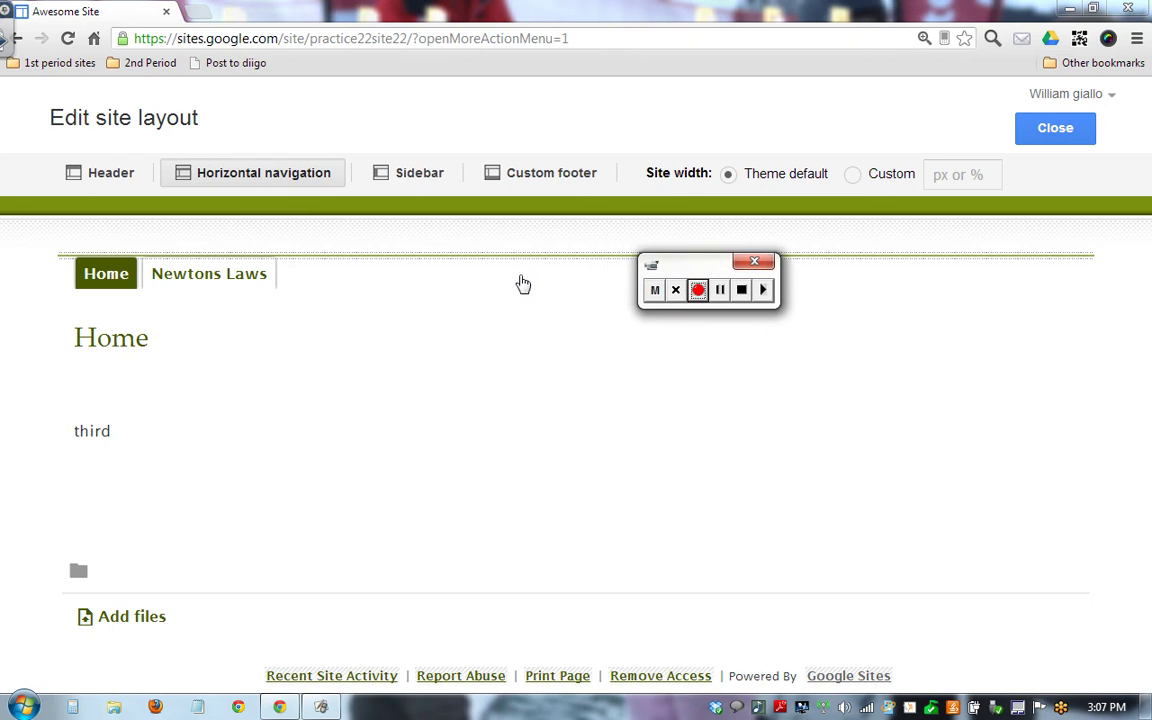
{"action": "mouse_move", "coordinate": [260, 265]}
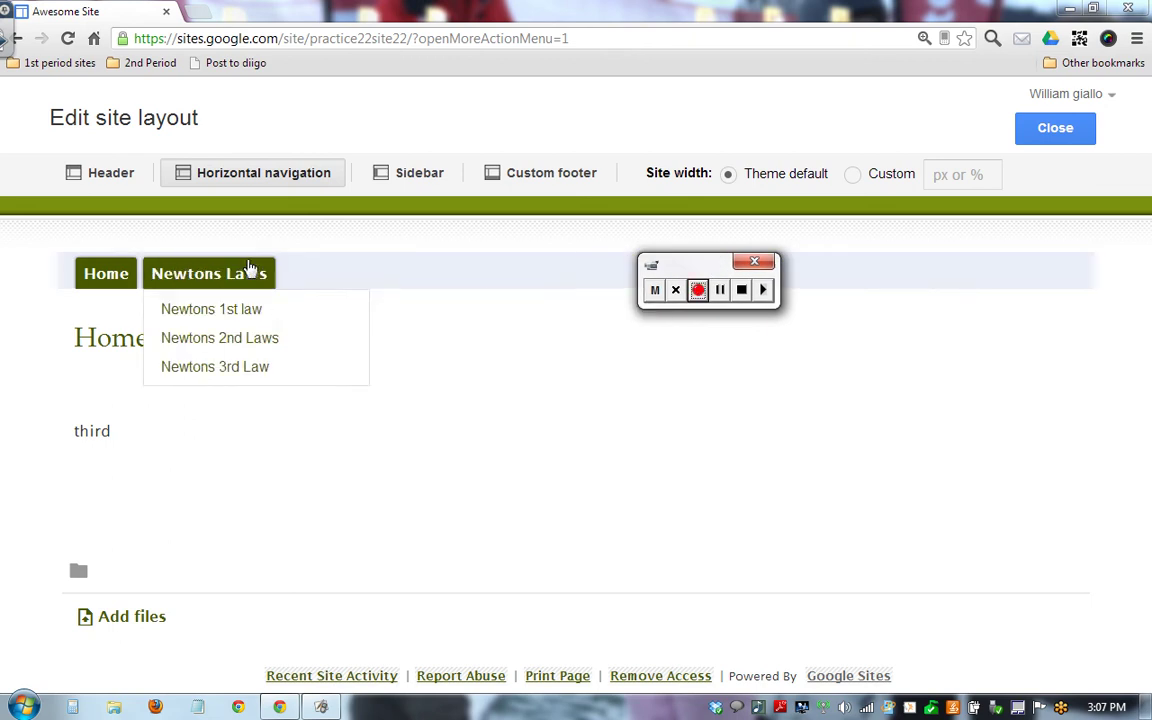
Try showing the sidebar together with the horizontal navigation, and disable the sidebar again.
{"action": "left_click", "coordinate": [384, 176]}
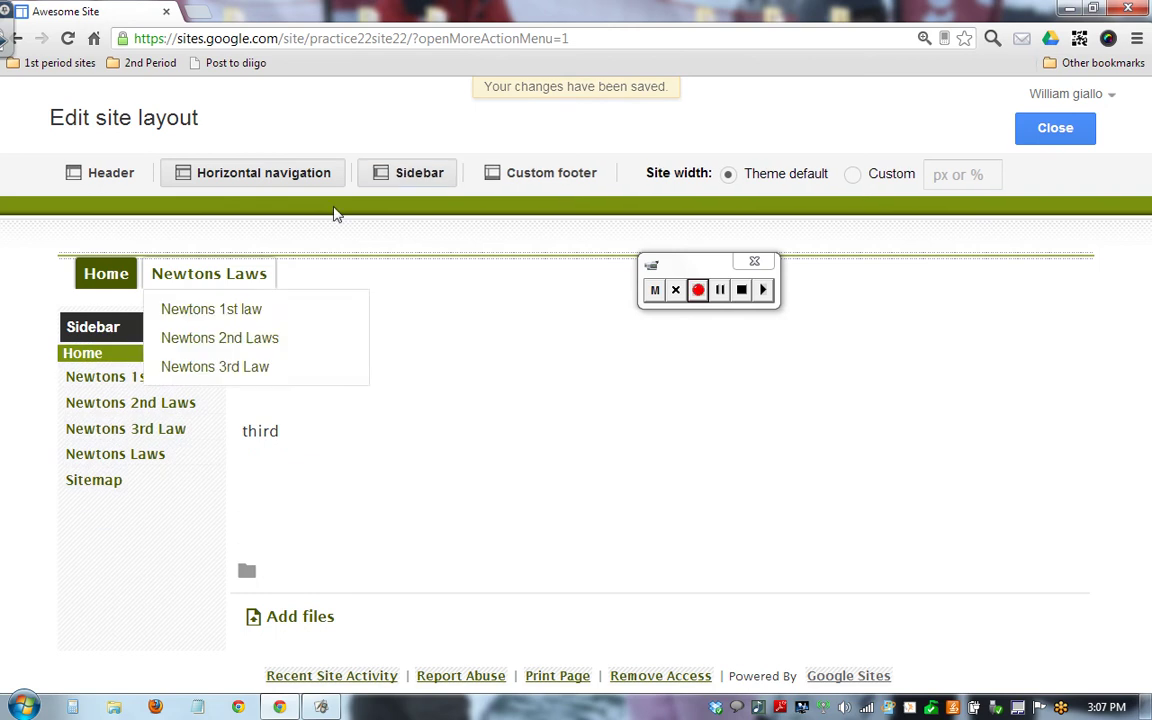
{"action": "left_click", "coordinate": [408, 176]}
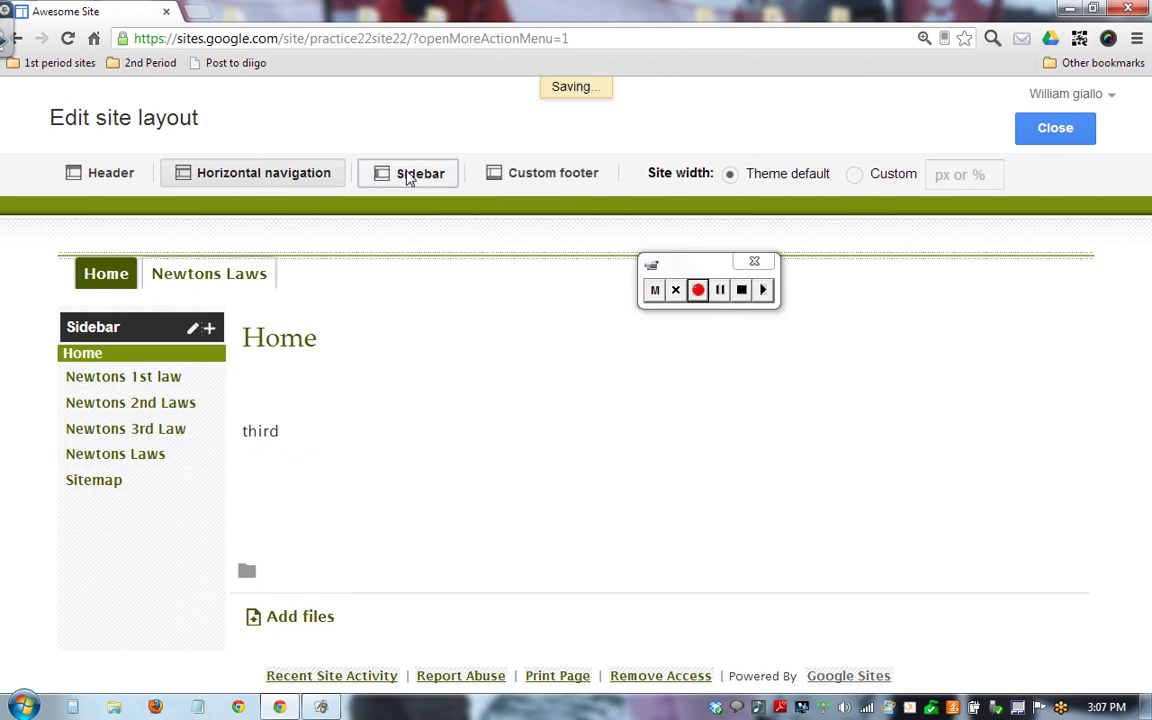